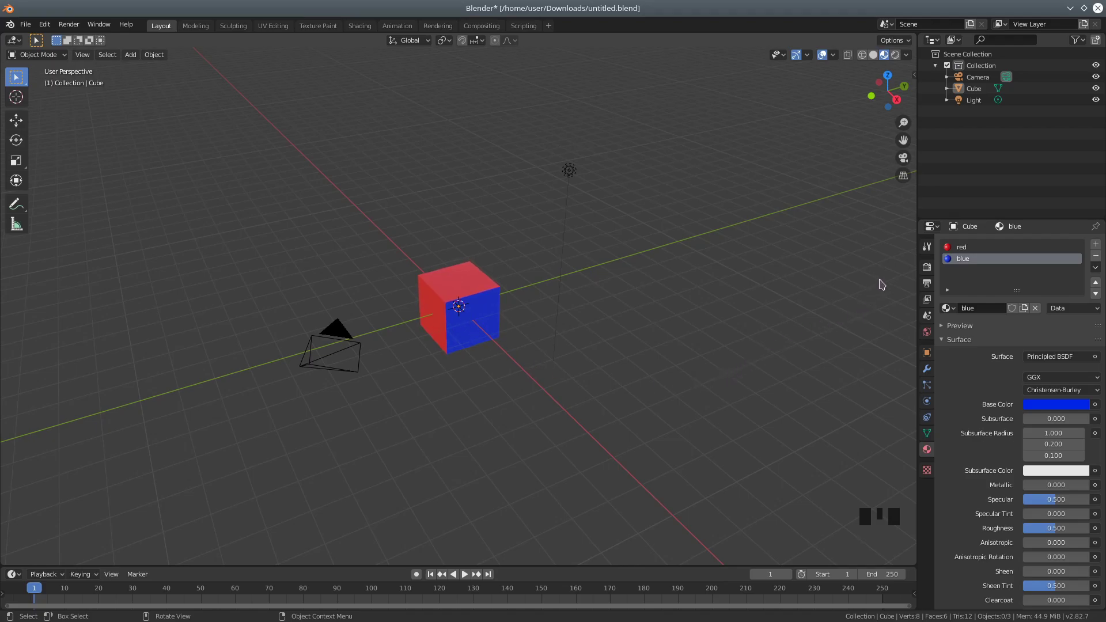
Step: Check which render engine the scene uses and look over the two-coloured cube
click(927, 269)
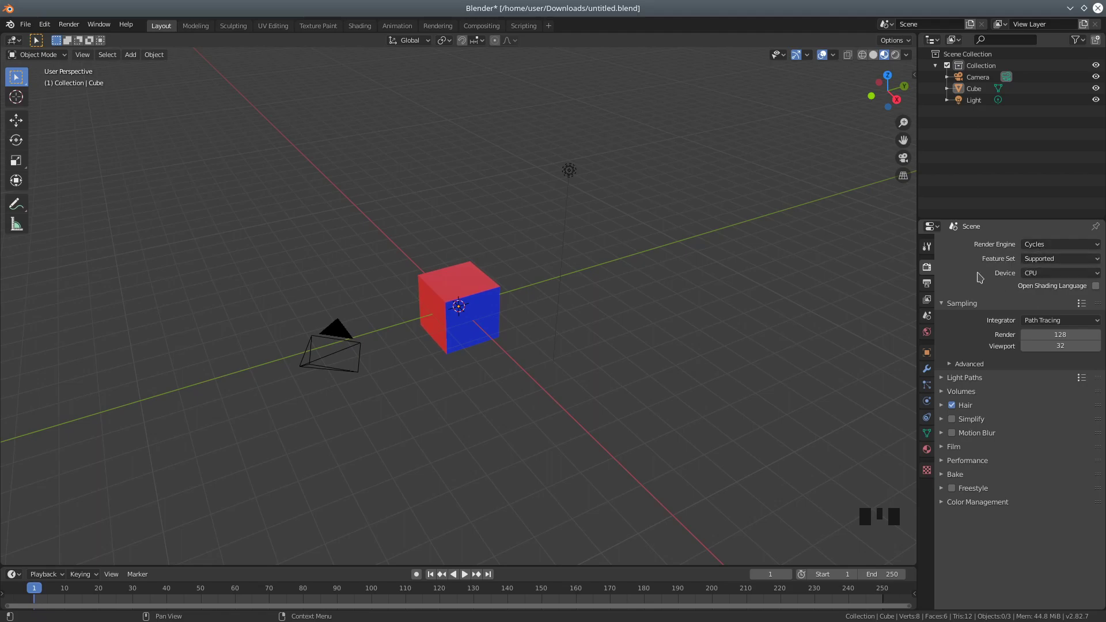
click(1037, 245)
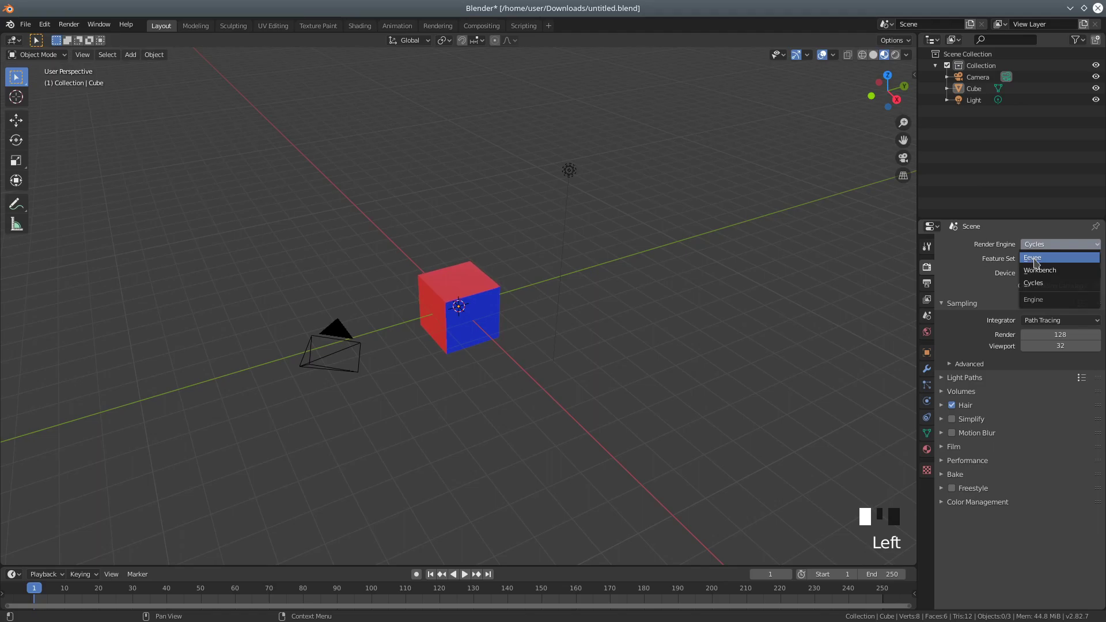
click(1005, 242)
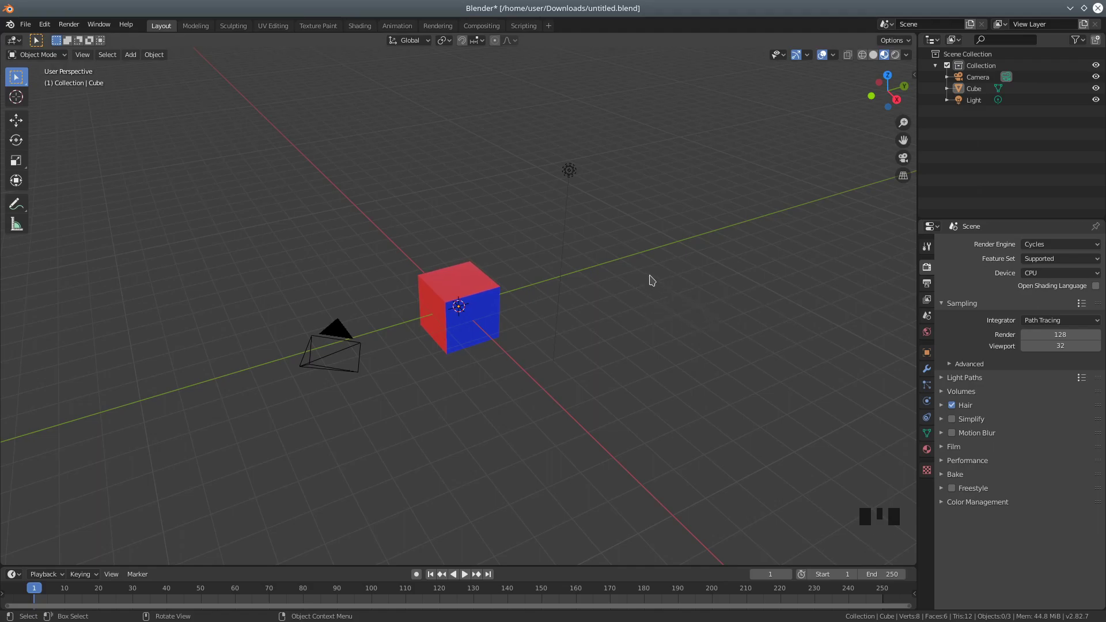
middle_drag(614, 313, 538, 285)
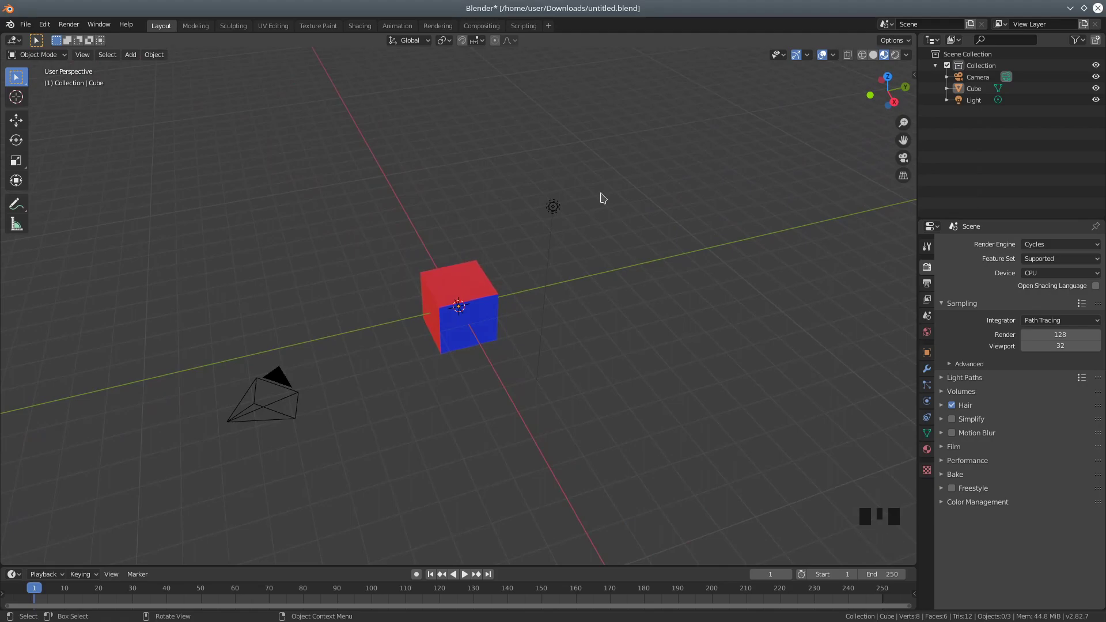
Step: Review the cube's red and blue materials and compare them with its coloured faces
click(926, 449)
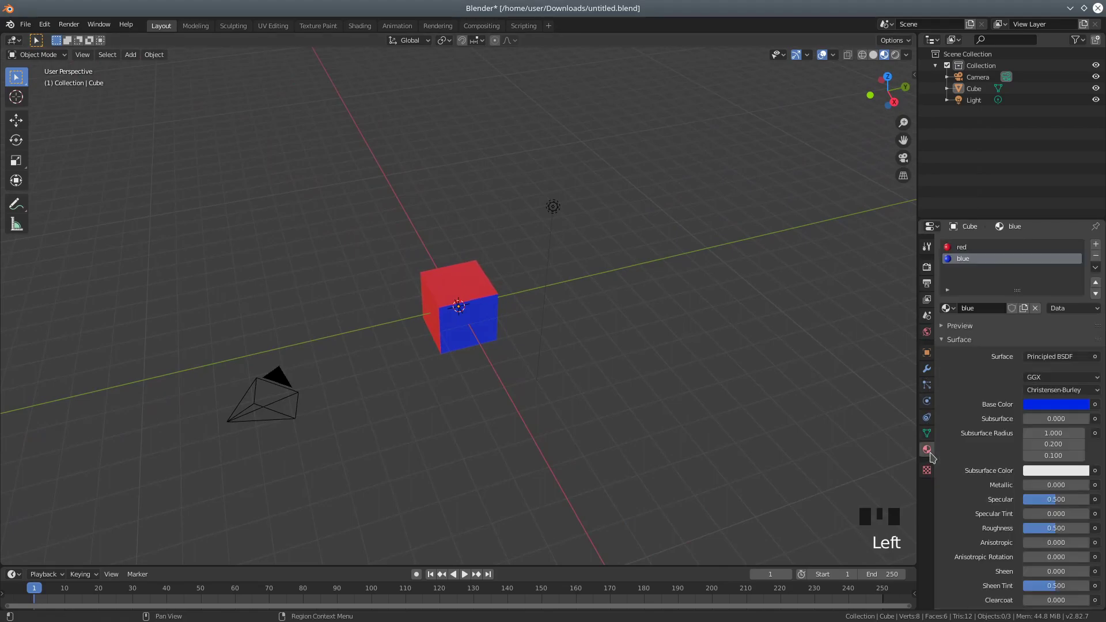
double_click(974, 249)
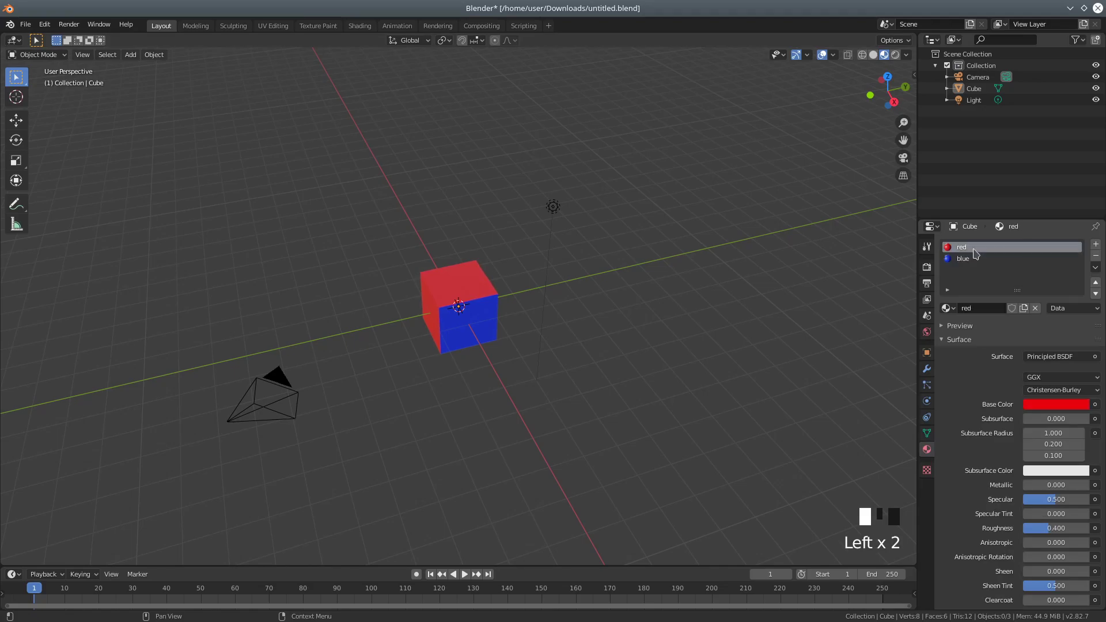
click(973, 262)
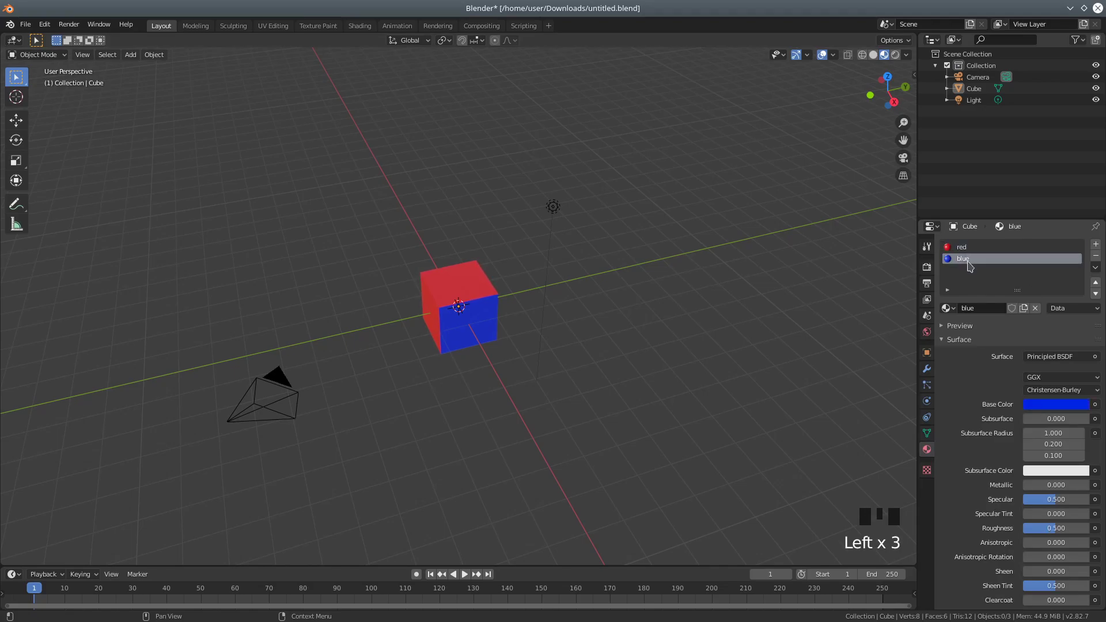
middle_drag(521, 306, 507, 303)
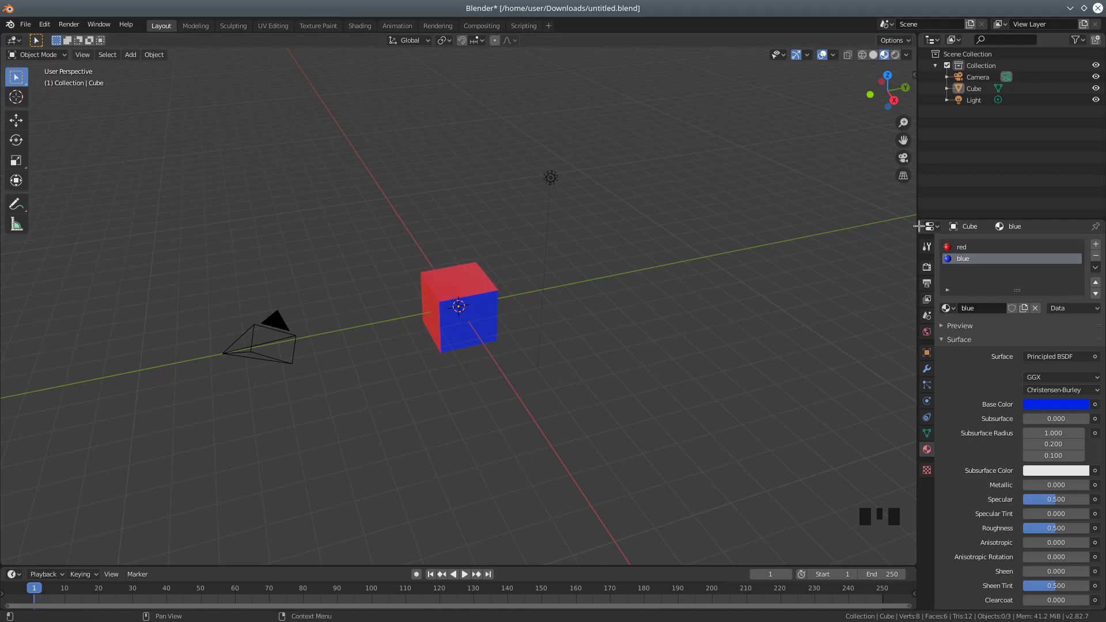
Step: Display the cube's UV layout in Edit Mode by widening the properties area and switching it to the UV Editor
drag(914, 225, 839, 225)
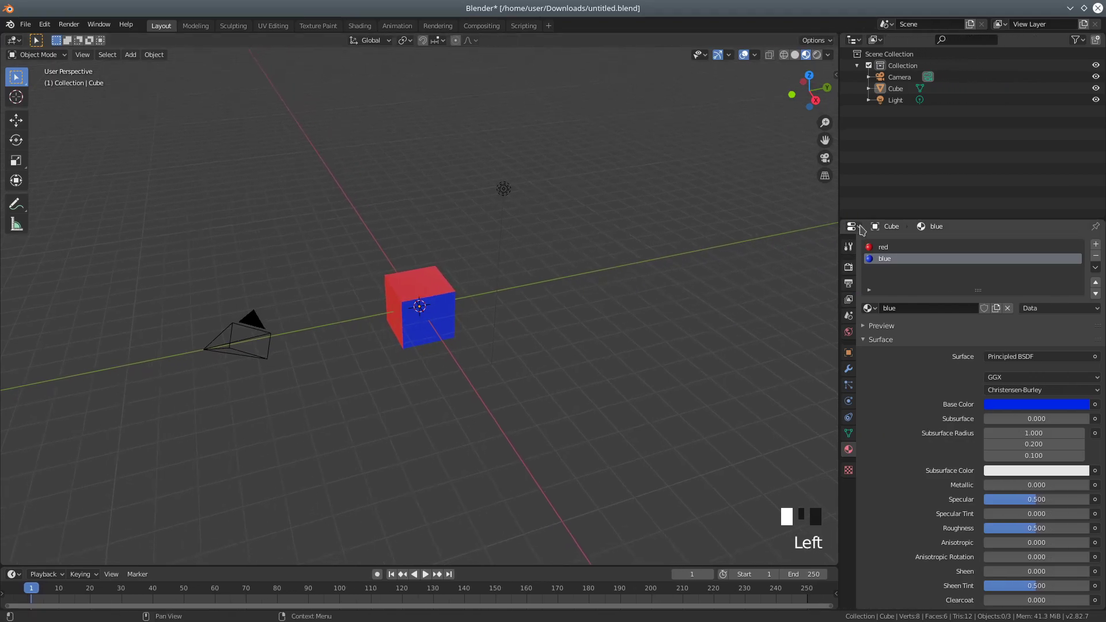
click(860, 228)
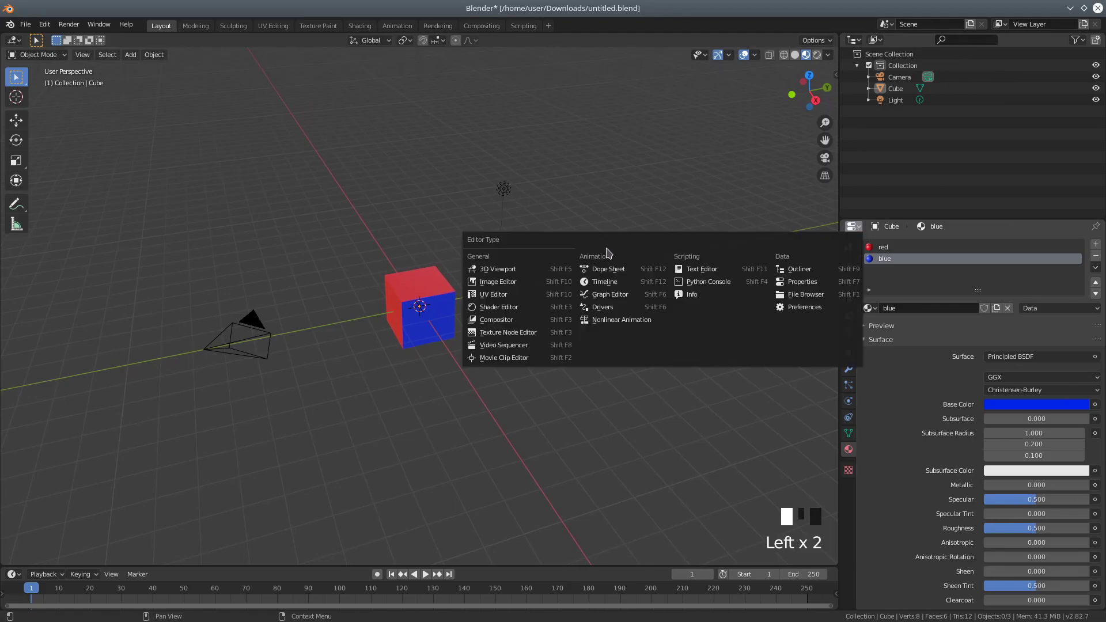
click(505, 295)
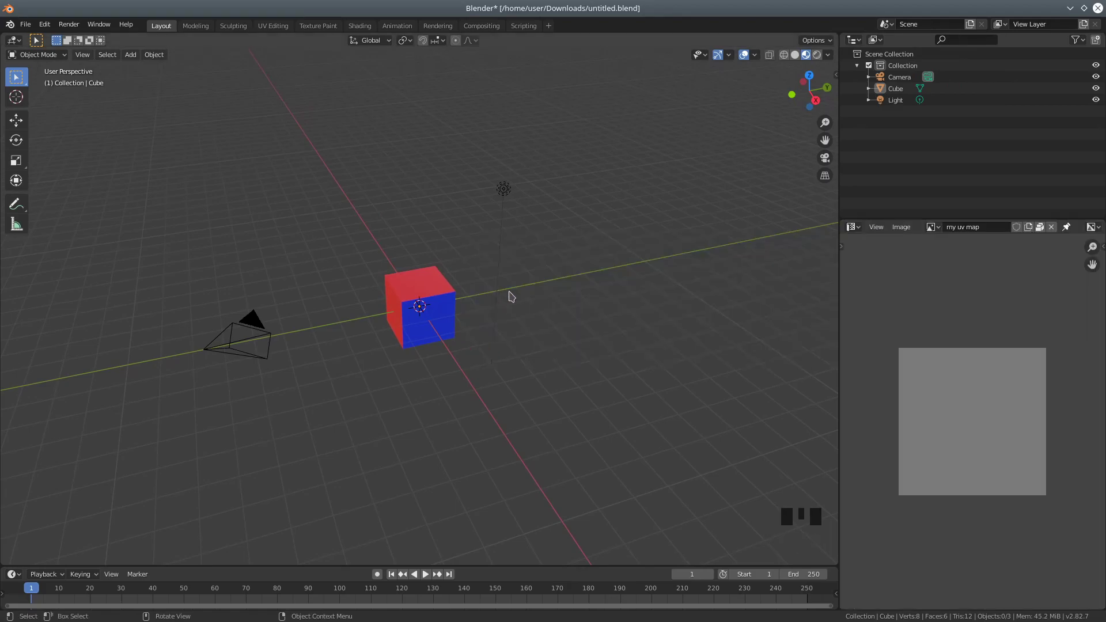
click(441, 300)
drag(48, 59, 45, 80)
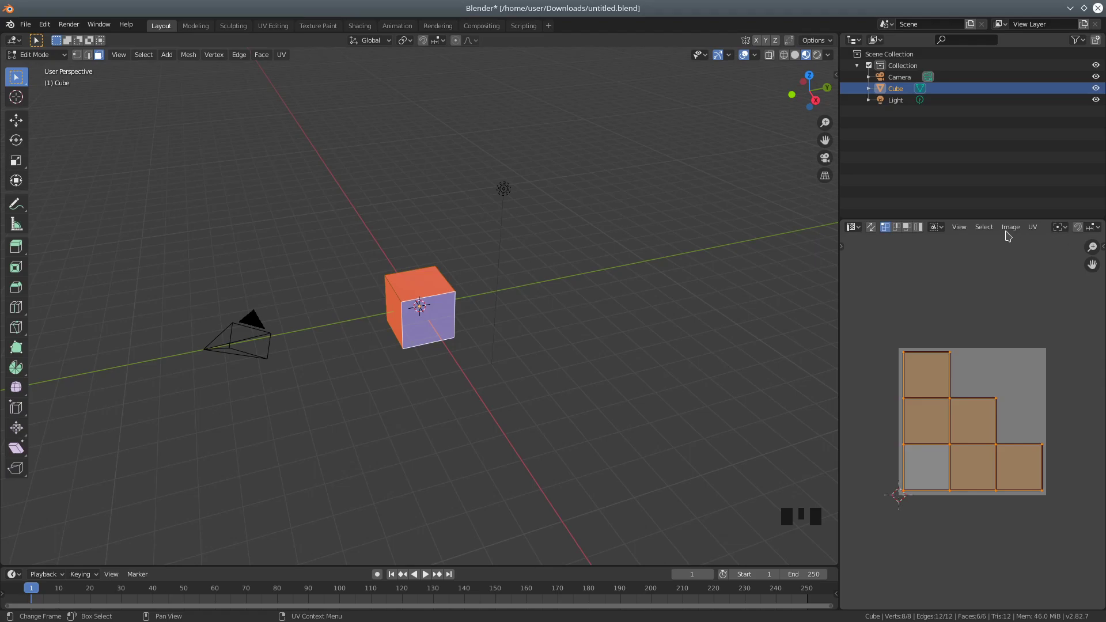
Step: Look through the UV Editor's header options and return that area to the Properties editor
scroll(1003, 231, down, 6)
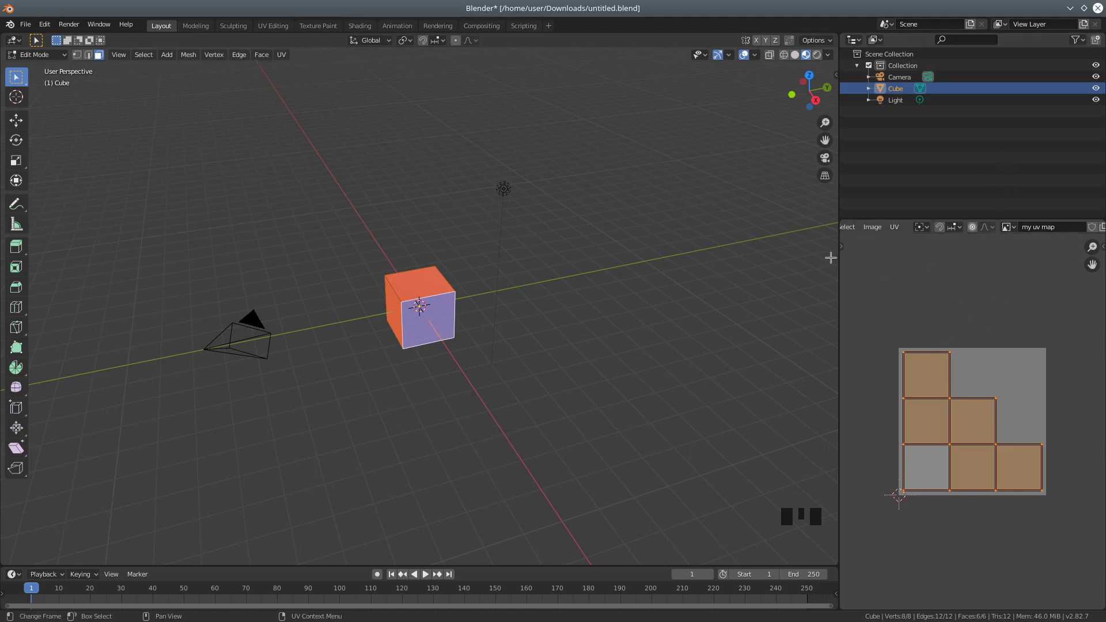
scroll(876, 236, down, 3)
scroll(878, 237, up, 9)
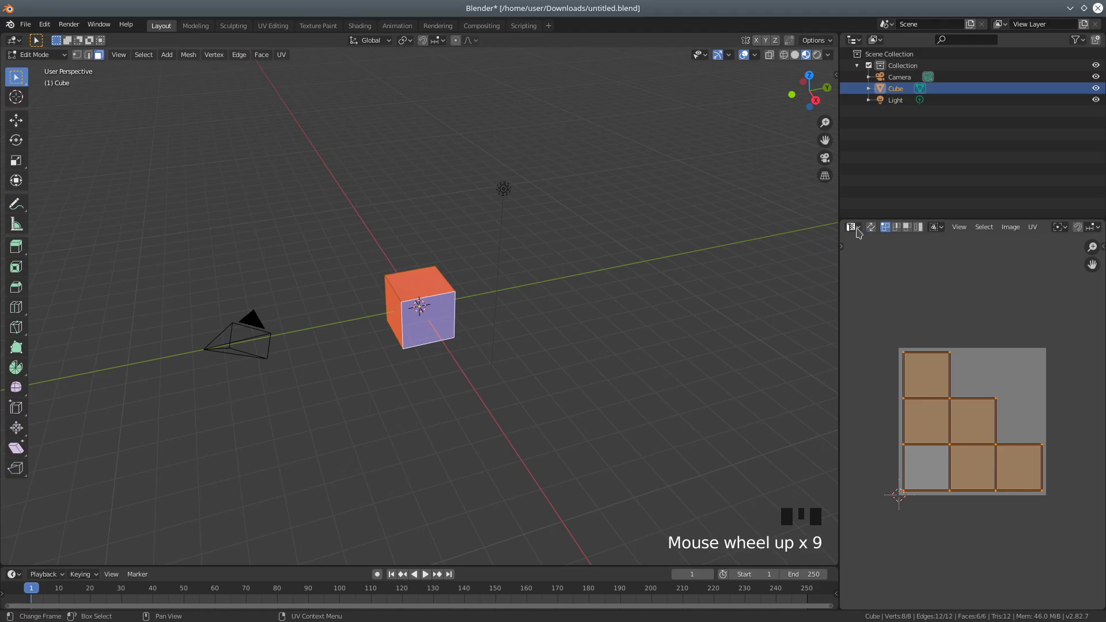
click(853, 227)
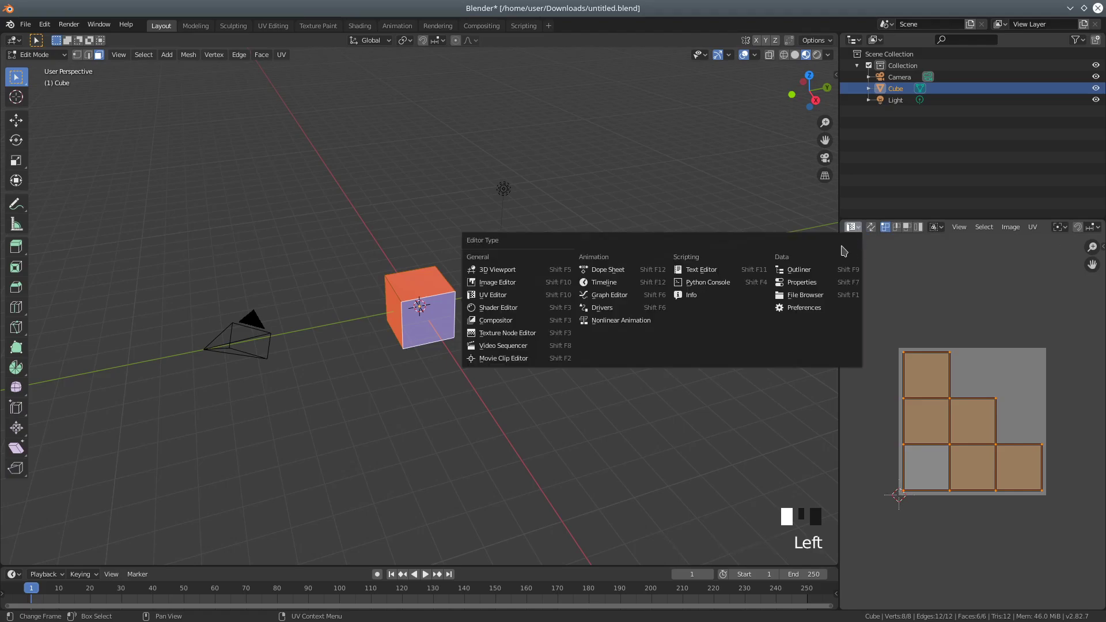
click(798, 283)
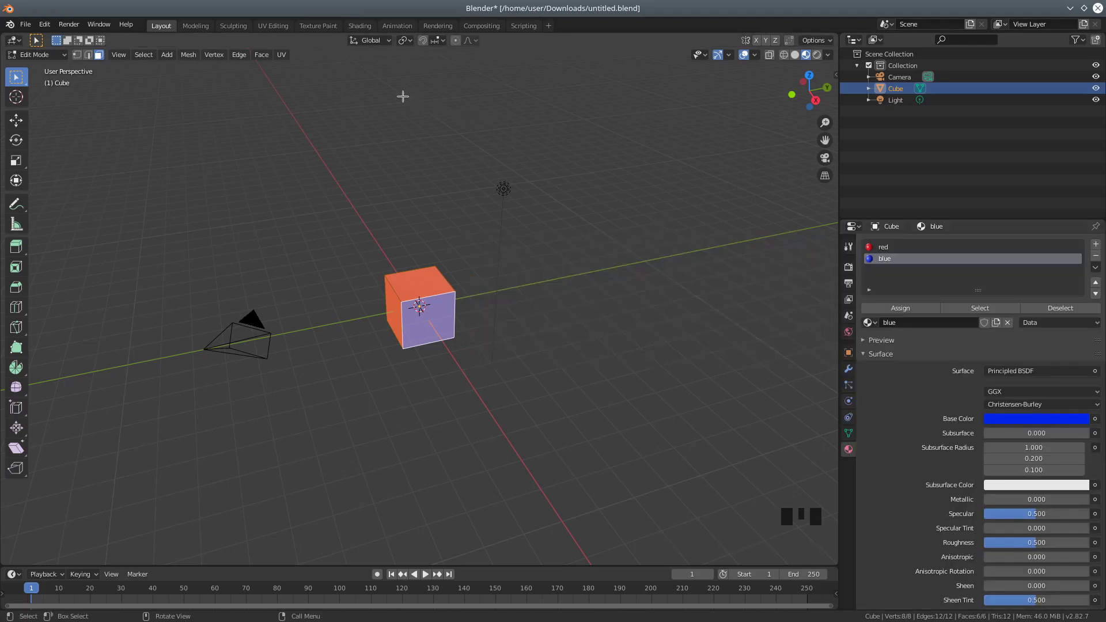
Step: Switch to the Shading workspace and open the Downloads folder in its file browser
click(361, 26)
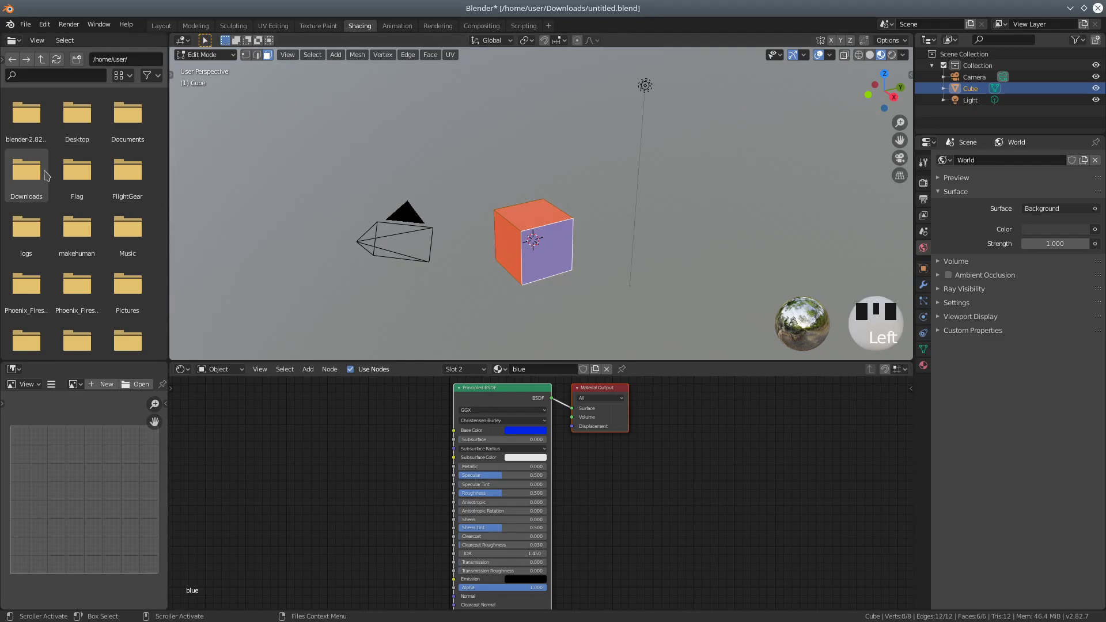
double_click(29, 182)
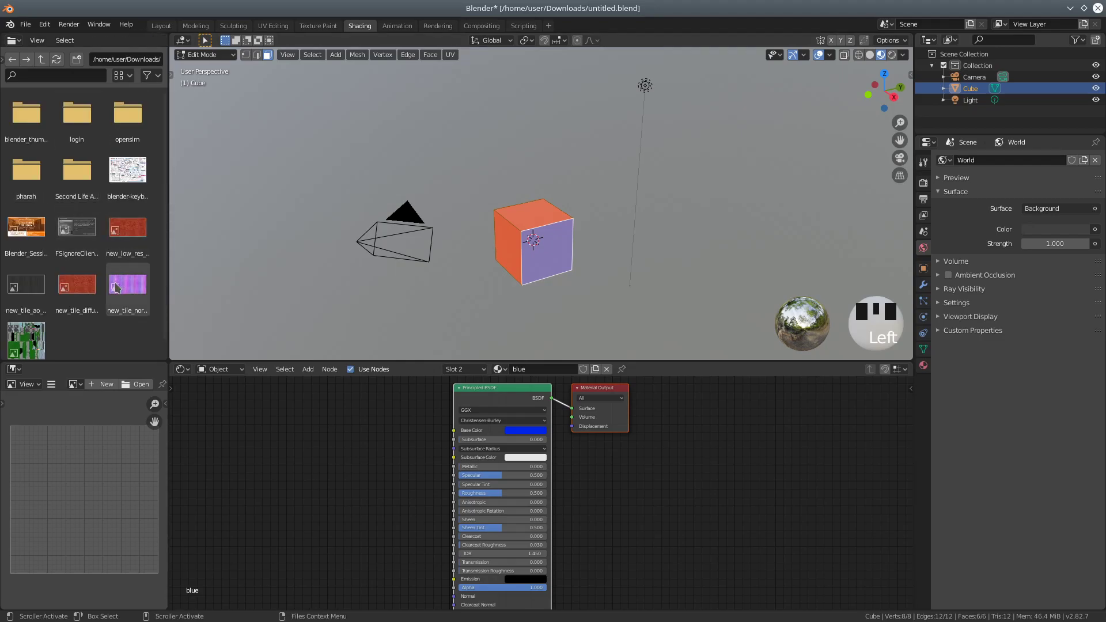
scroll(115, 286, down, 1)
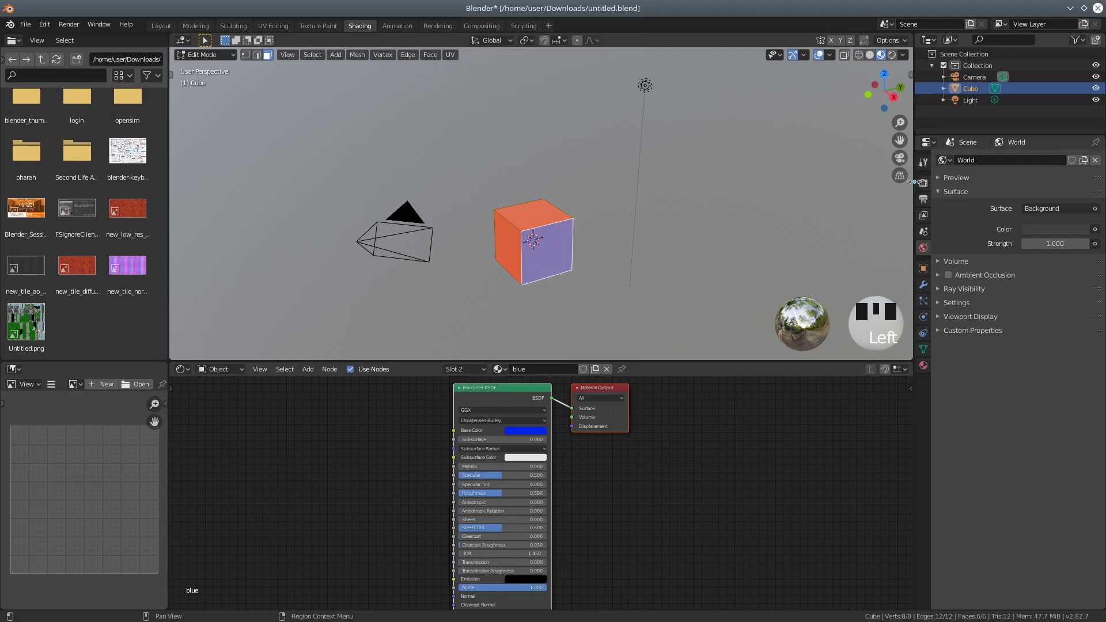
Step: Widen the Shading workspace's properties area and turn it into a UV Editor
drag(910, 182, 847, 182)
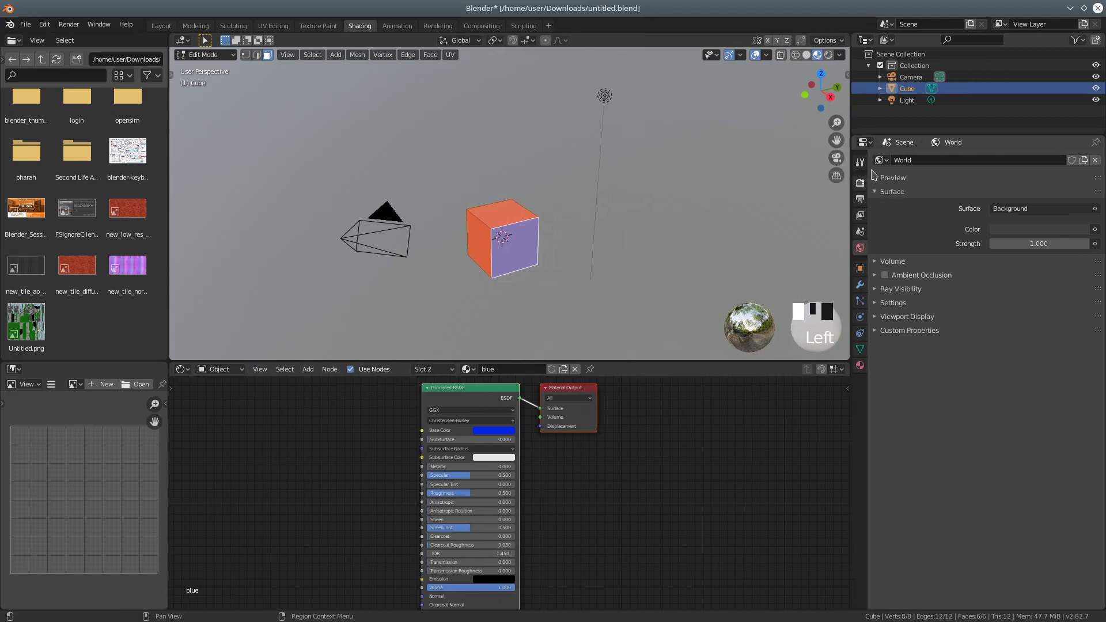
click(870, 144)
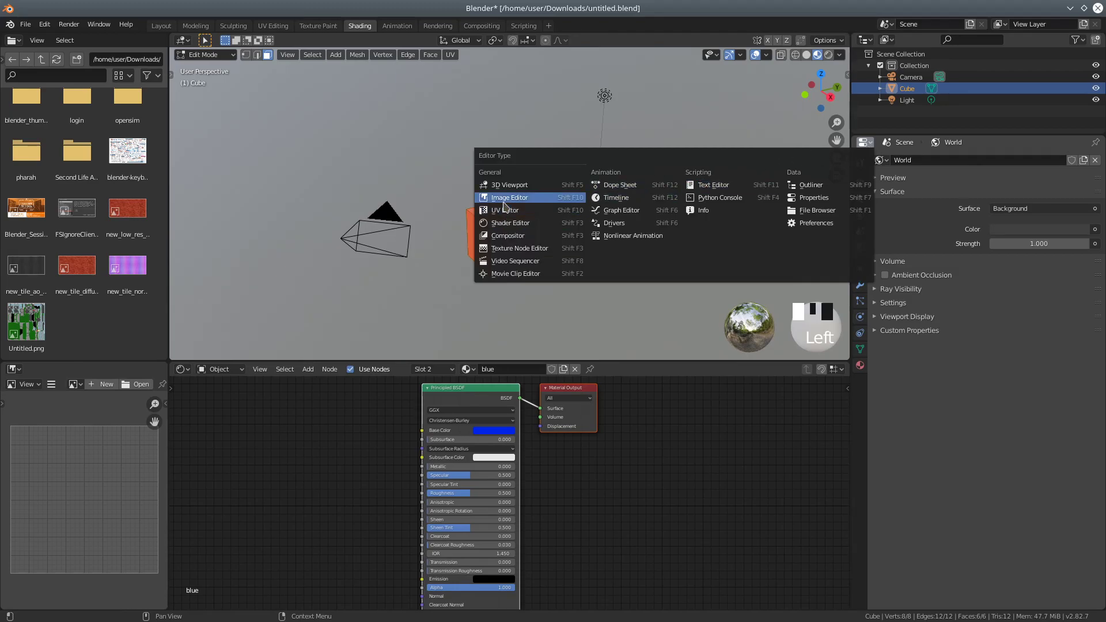
click(506, 210)
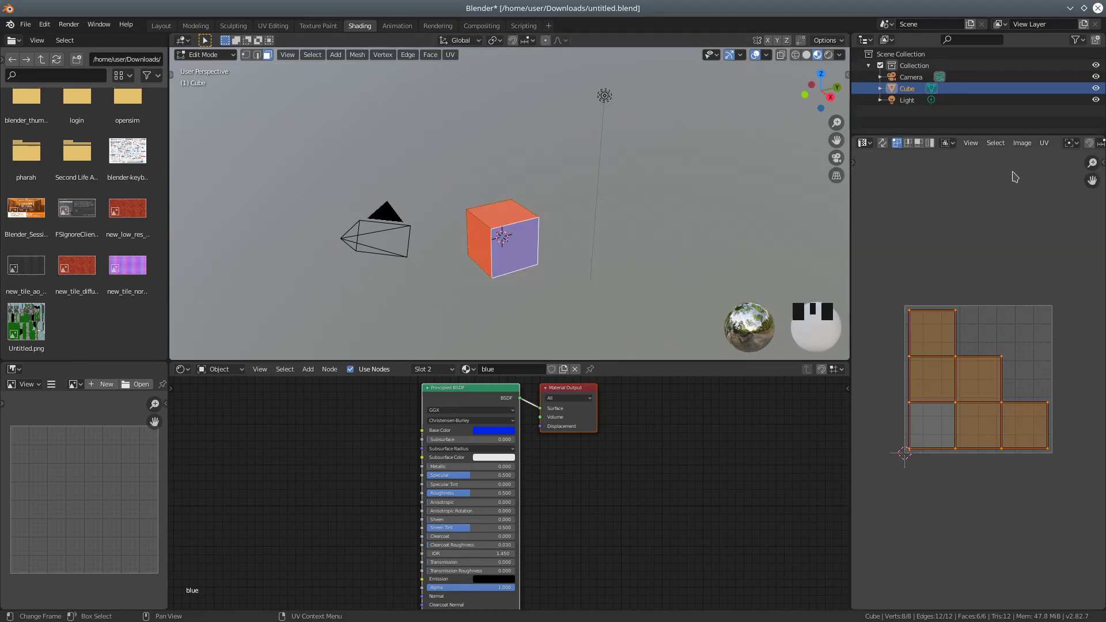
Step: Load the existing image "my uv map" behind the cube's UV layout in the UV Editor
scroll(1048, 151, down, 2)
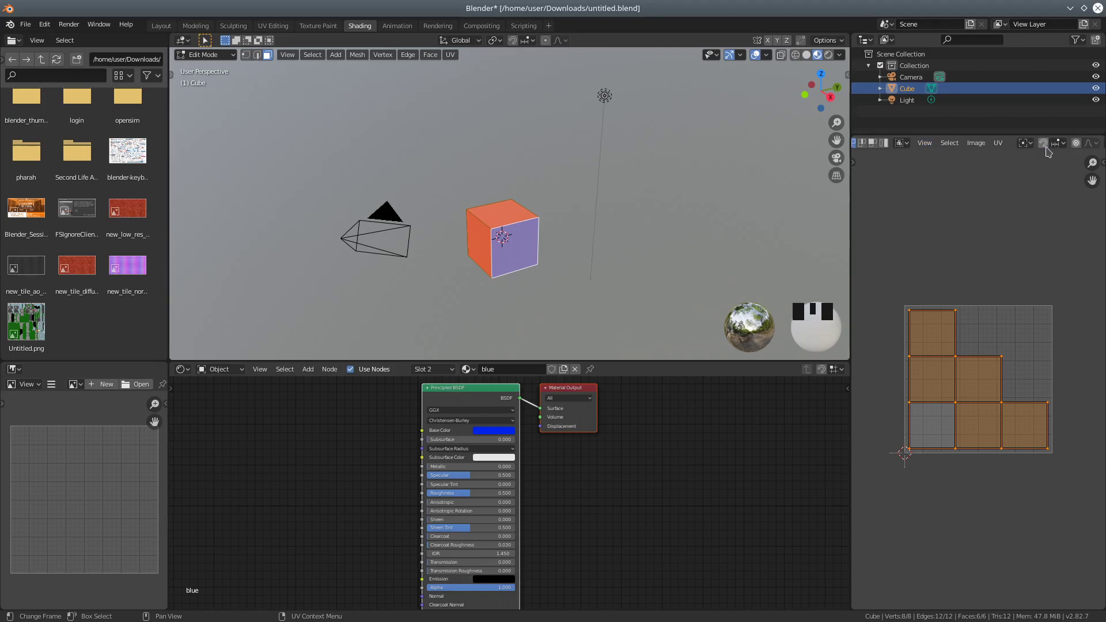
scroll(1047, 150, down, 6)
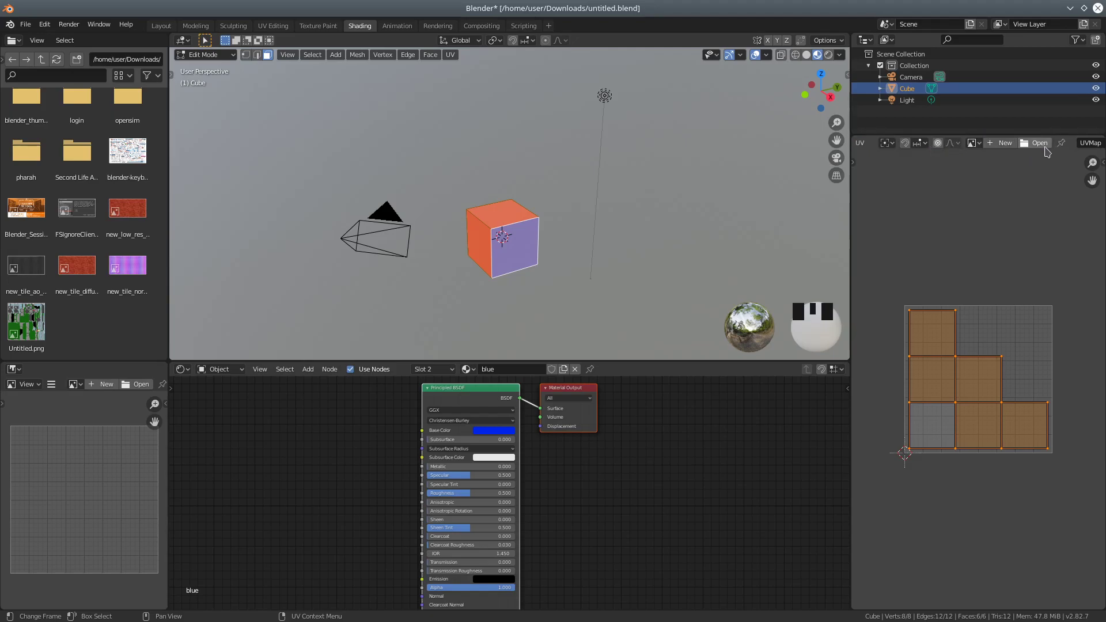
scroll(1043, 148, down, 1)
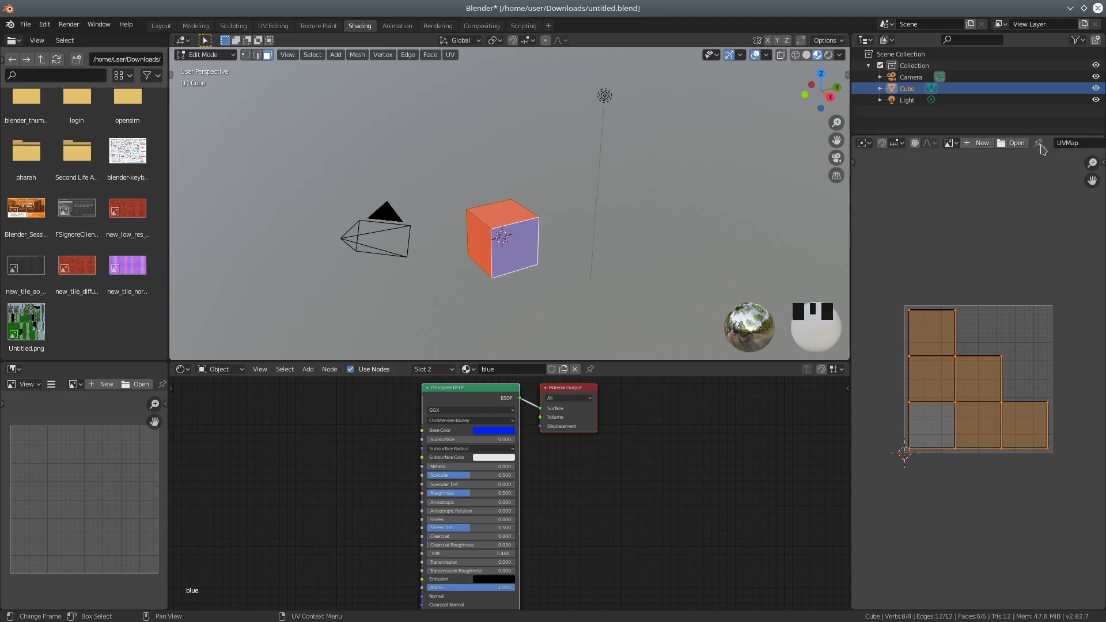
scroll(1043, 148, down, 1)
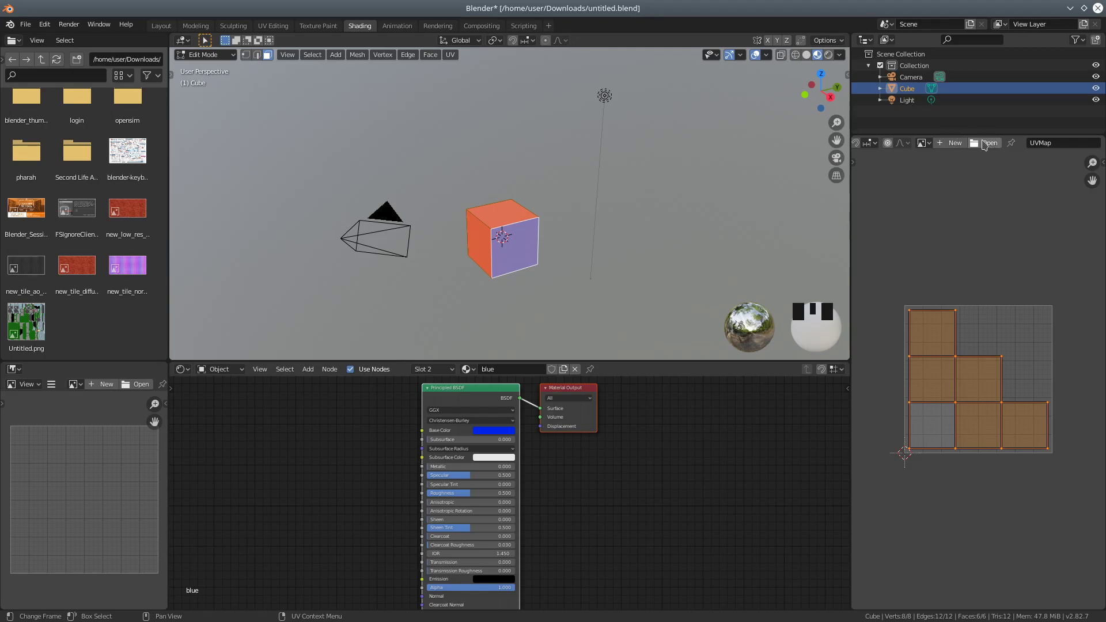
click(924, 142)
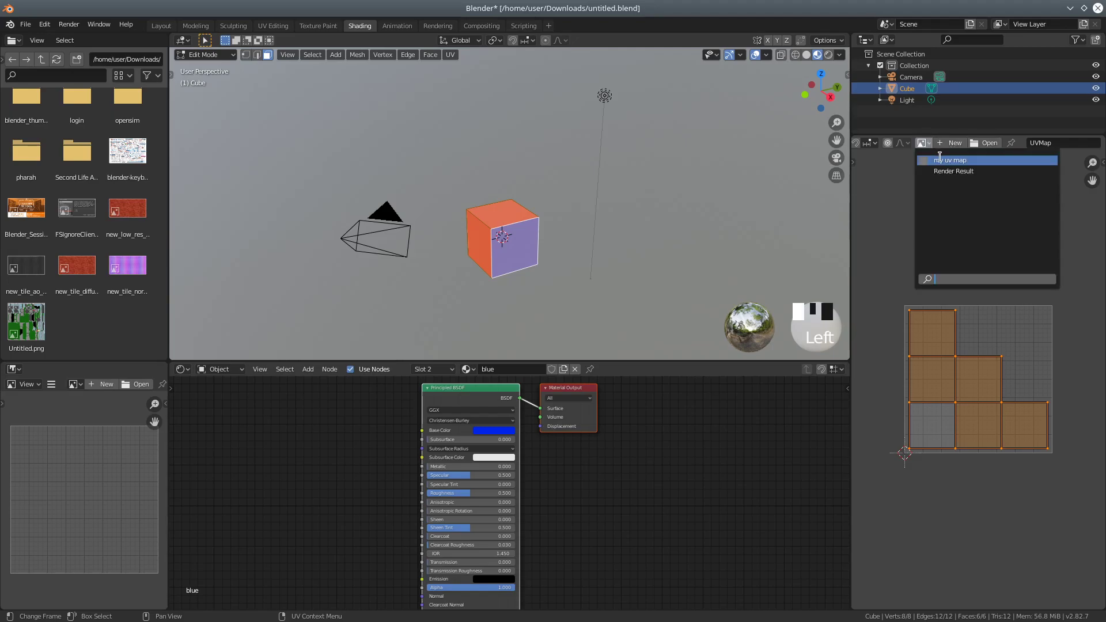
click(940, 159)
Step: Save the UV map image as "my uv map.png" in the Downloads folder in PNG format
scroll(931, 266, down, 5)
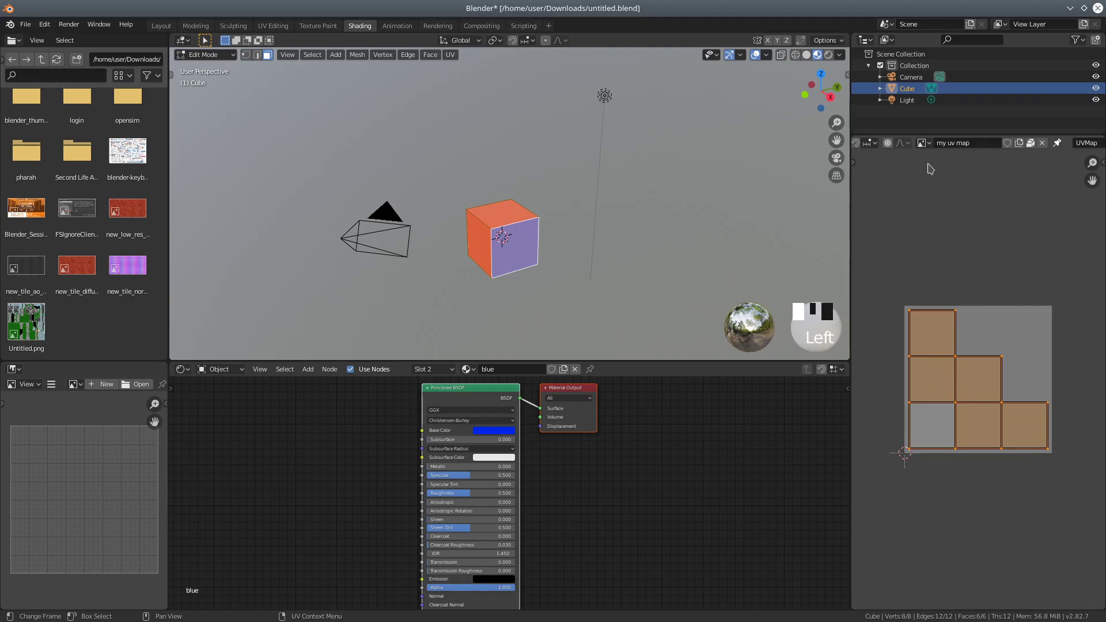
scroll(910, 145, up, 3)
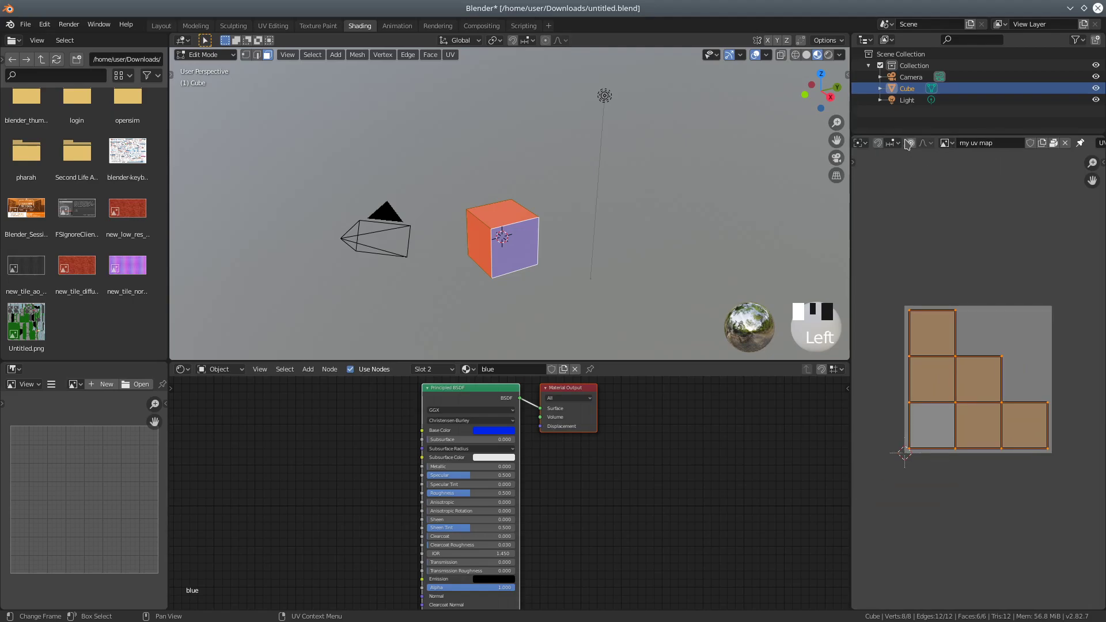
scroll(905, 144, up, 2)
click(905, 143)
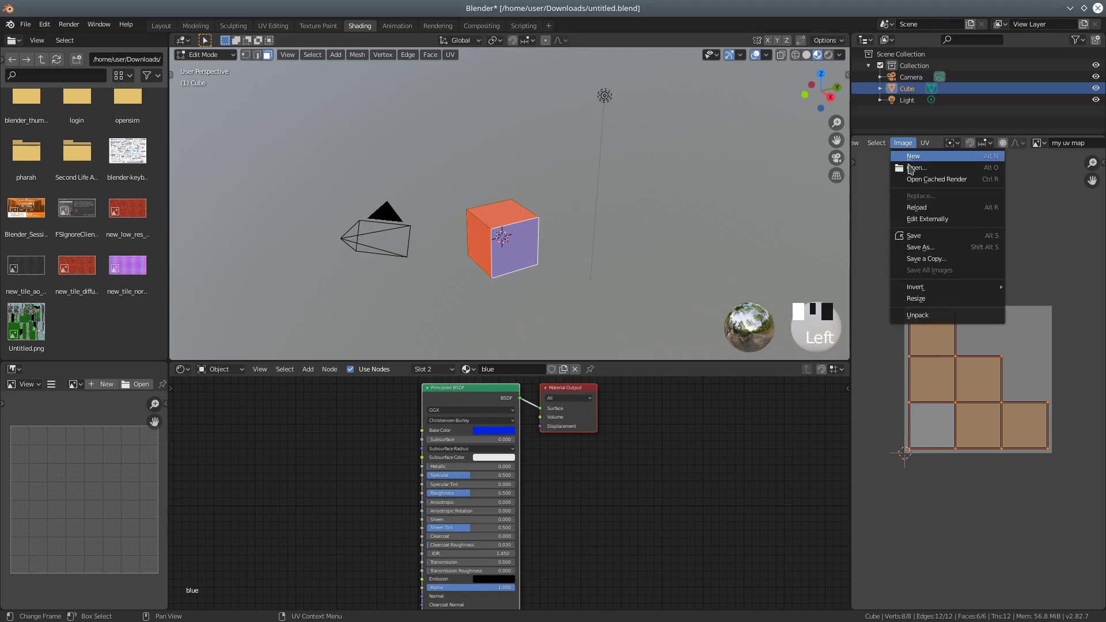
click(934, 248)
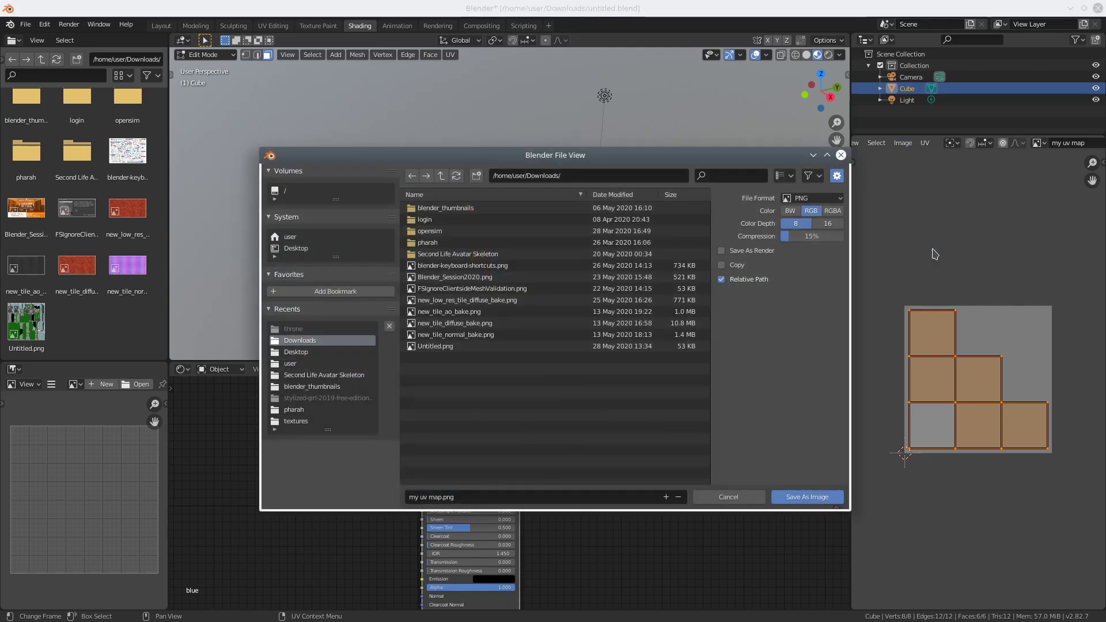
click(290, 239)
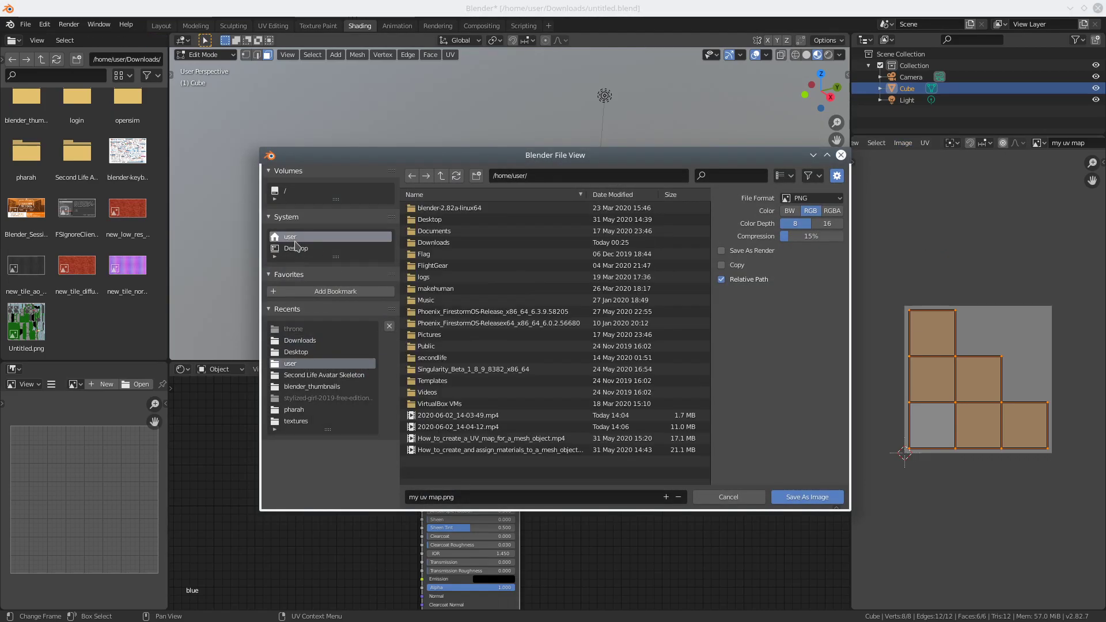
click(438, 244)
double_click(438, 245)
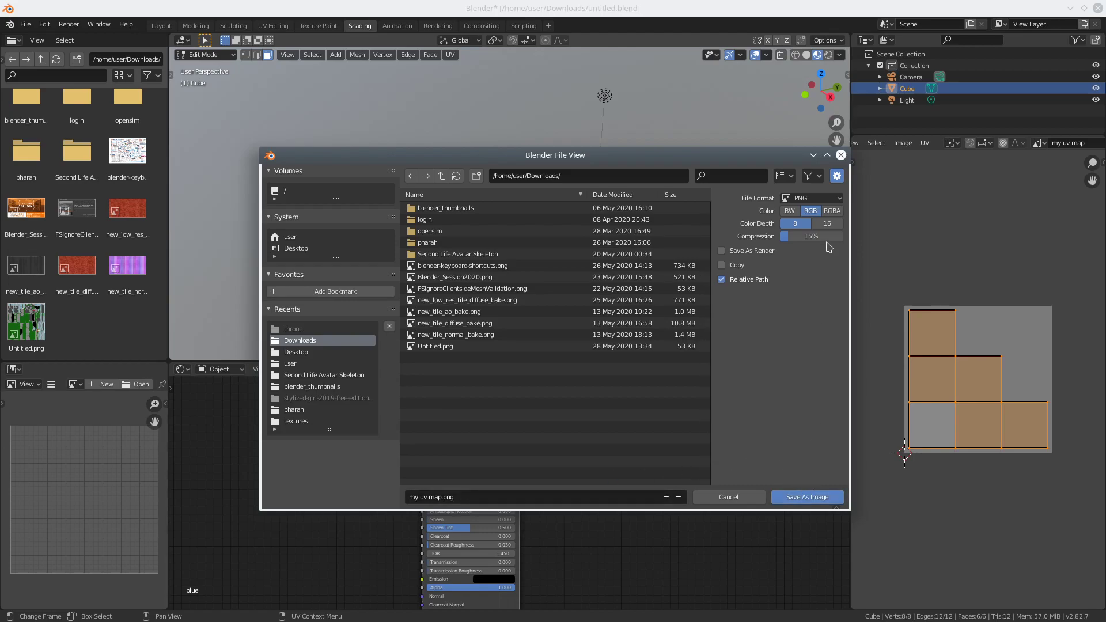
click(800, 497)
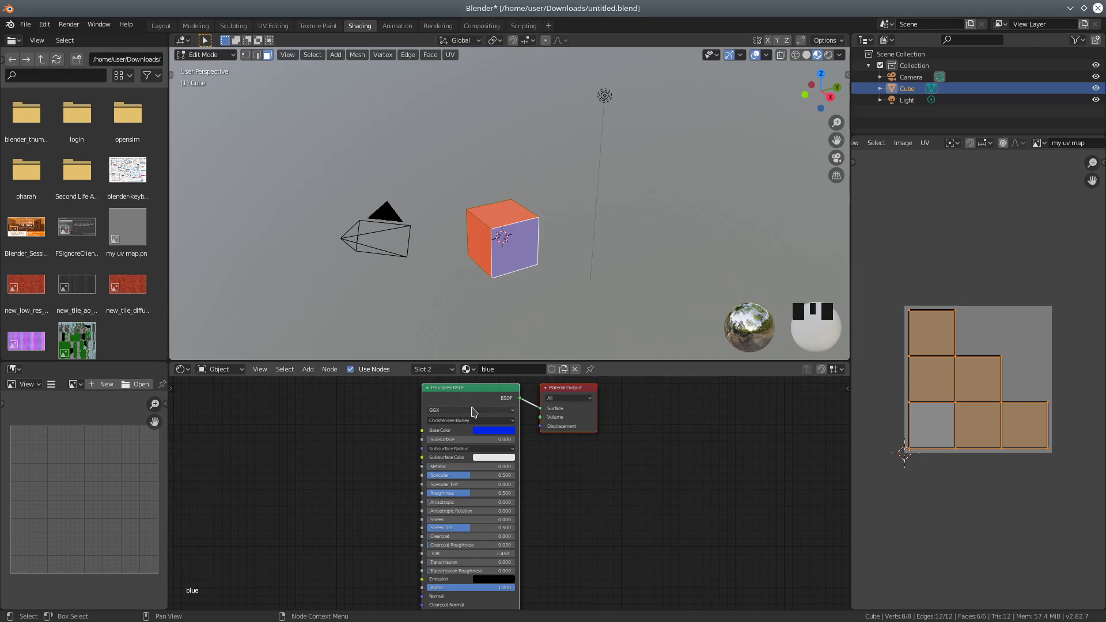
Step: Shift the blue material's nodes left and turn the UV Editor area back into a Properties editor showing the cube's materials
drag(465, 396, 374, 402)
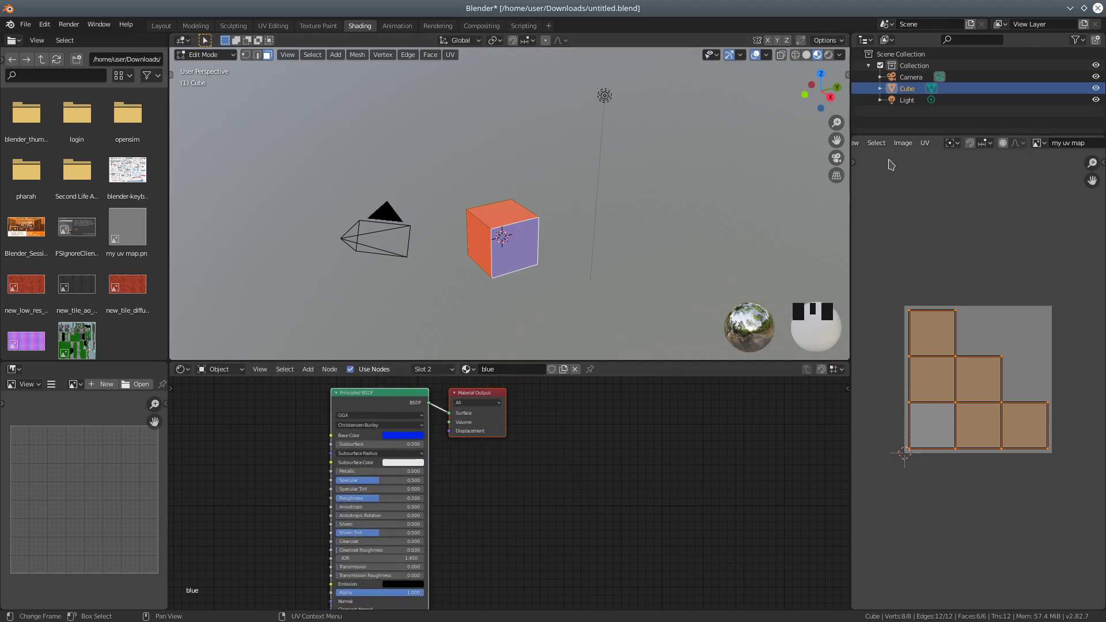
scroll(864, 145, down, 6)
scroll(863, 144, down, 1)
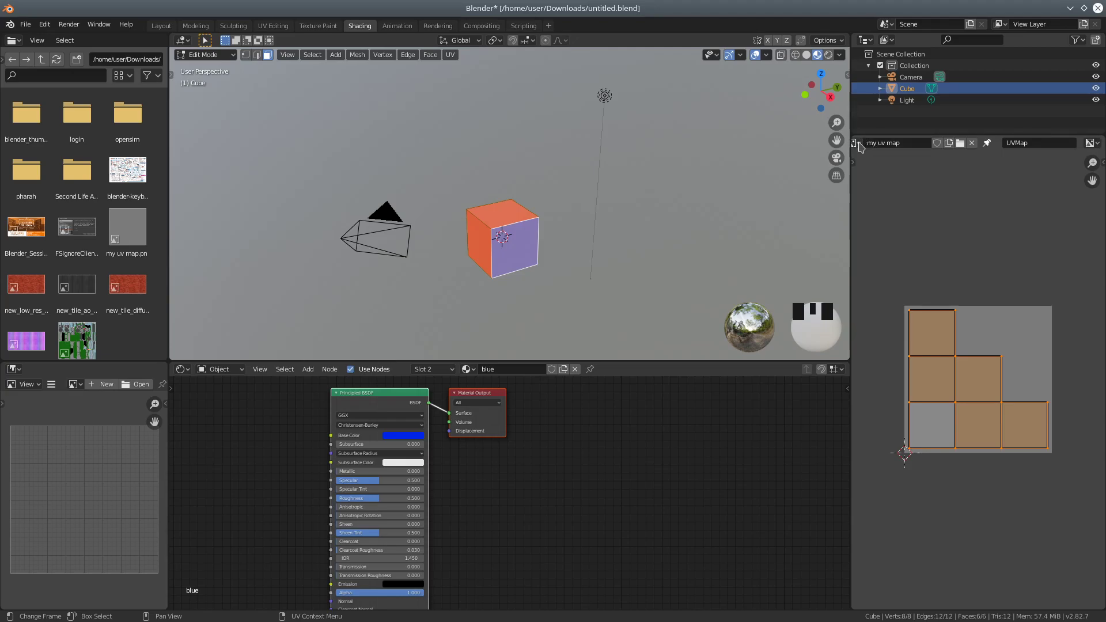
click(857, 143)
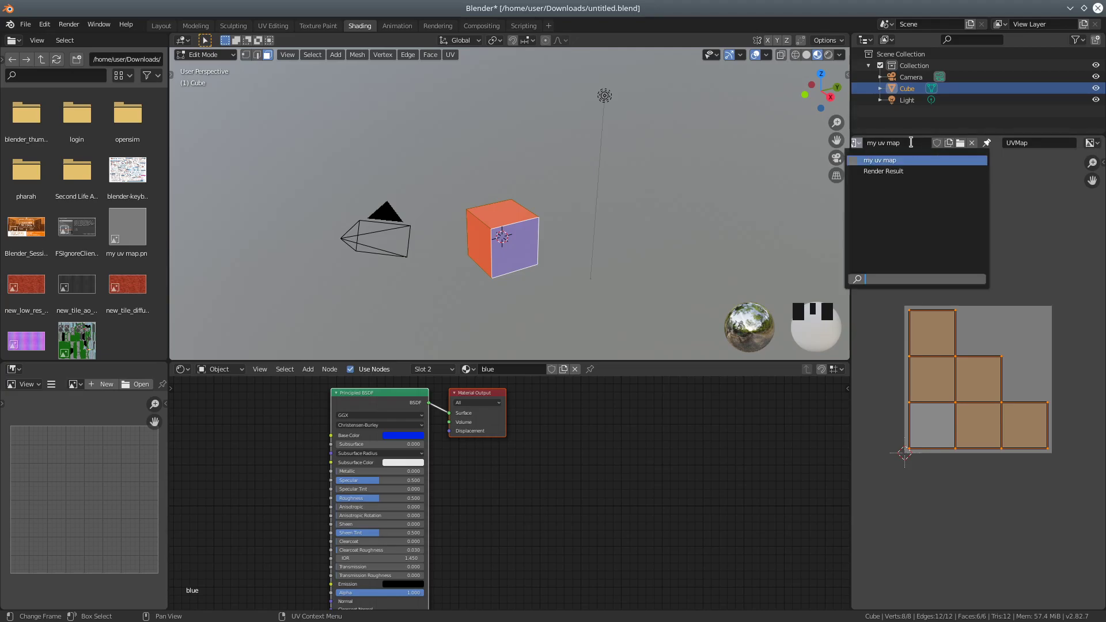
scroll(864, 144, up, 5)
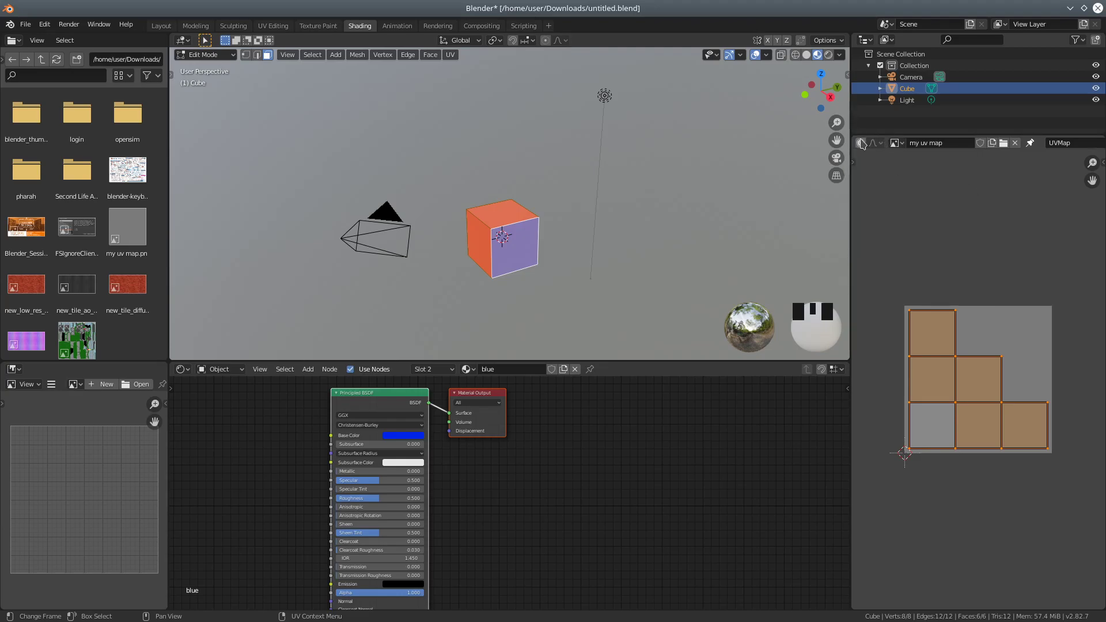
scroll(865, 147, up, 3)
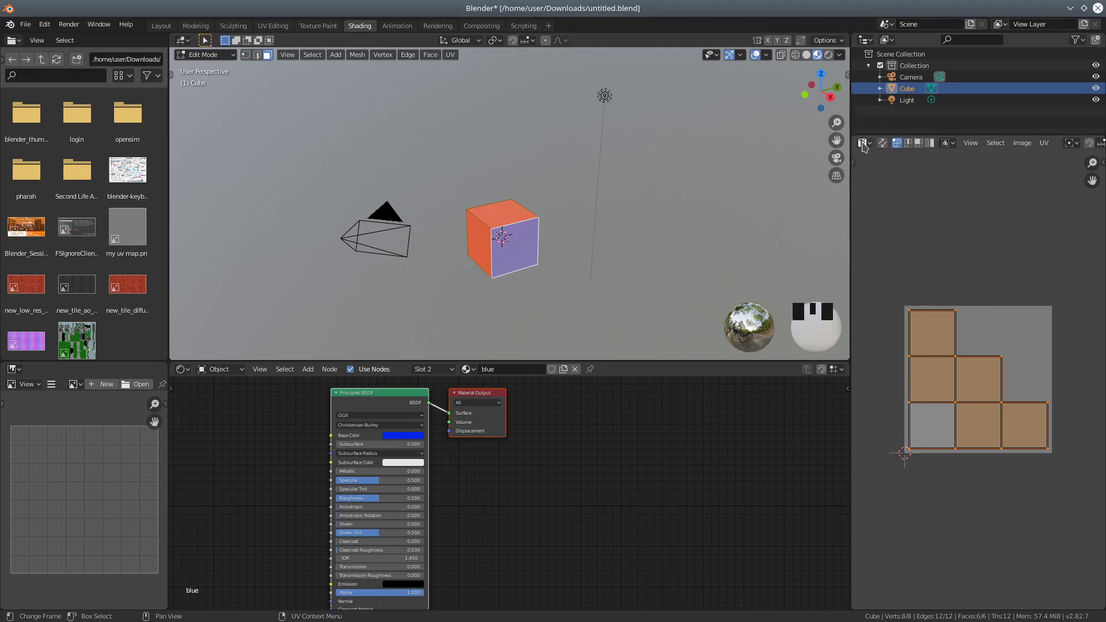
click(865, 144)
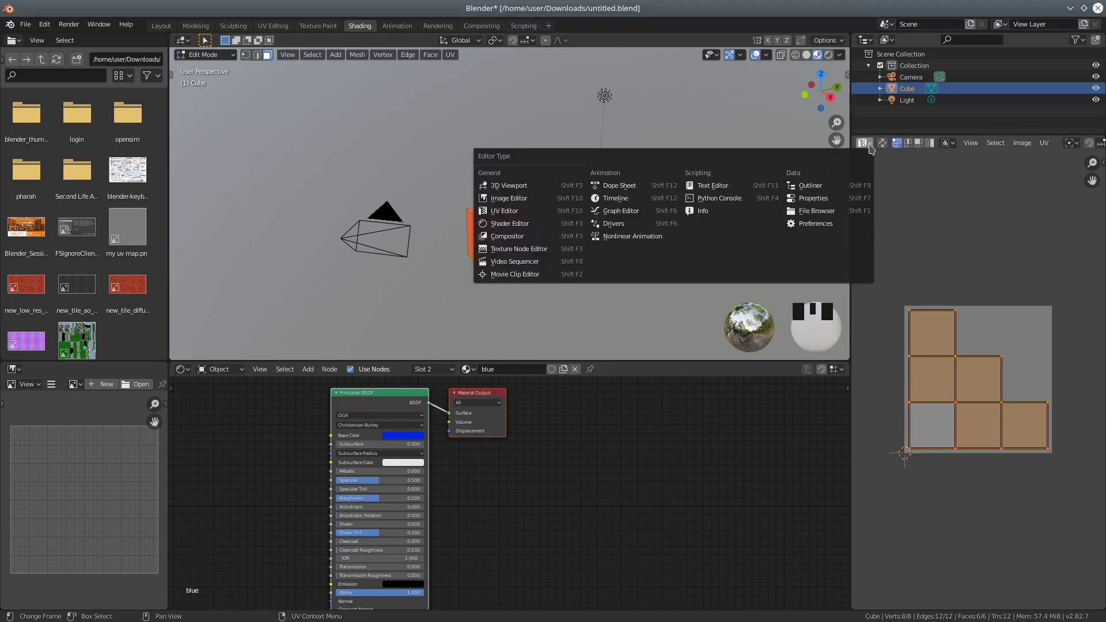
click(814, 199)
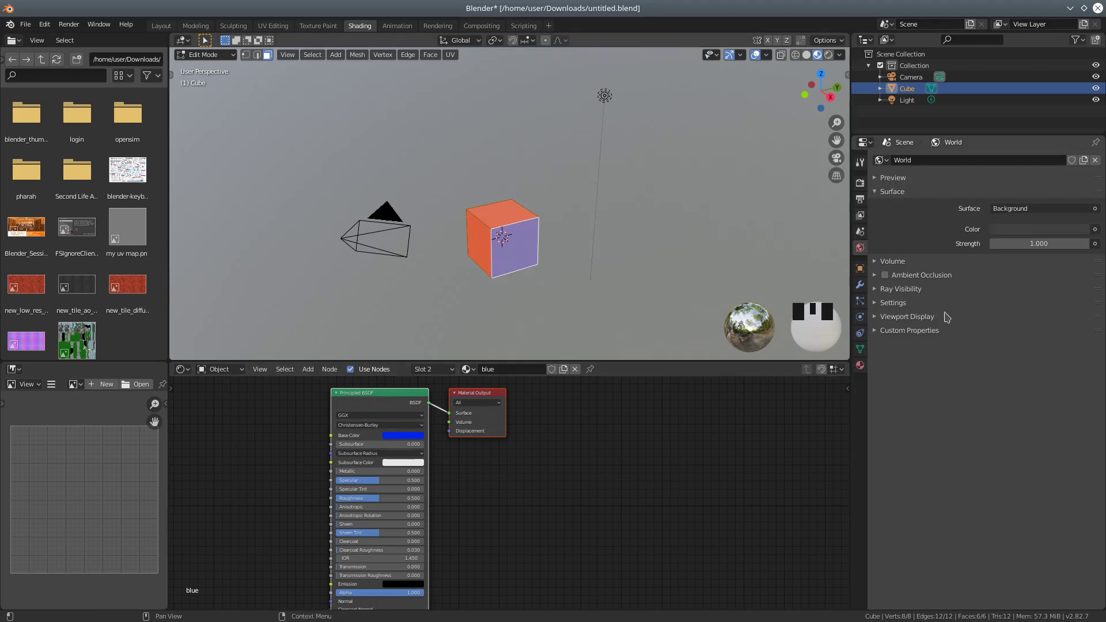
click(860, 367)
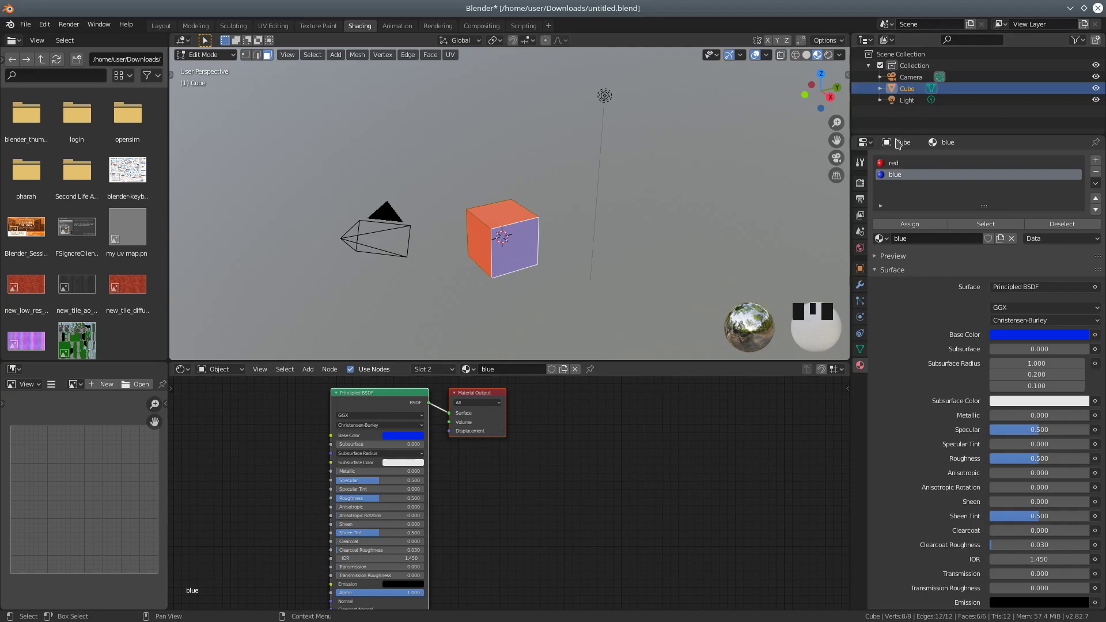
Step: Show the red material's nodes, enlarge the shader editor upward and shift the nodes left to make room
click(894, 164)
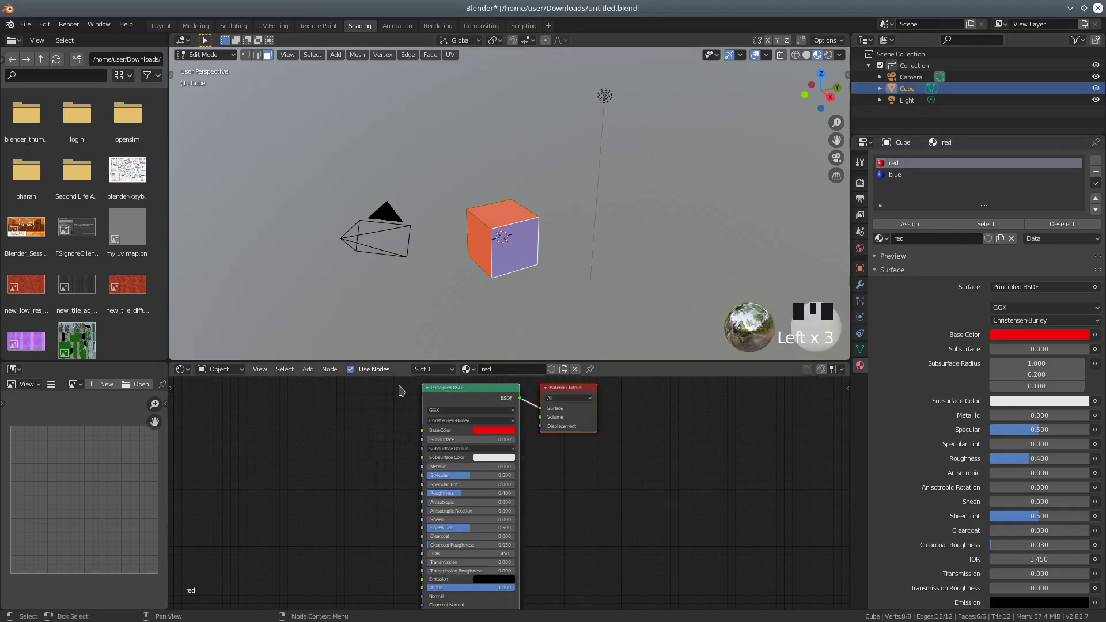
drag(459, 391, 397, 390)
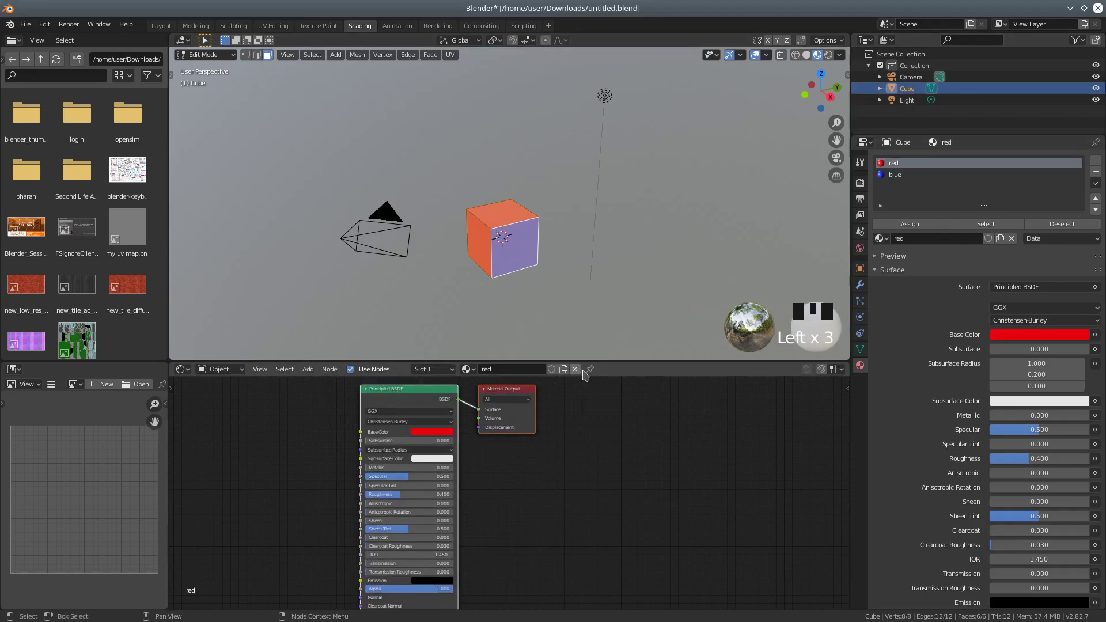
drag(609, 354, 612, 321)
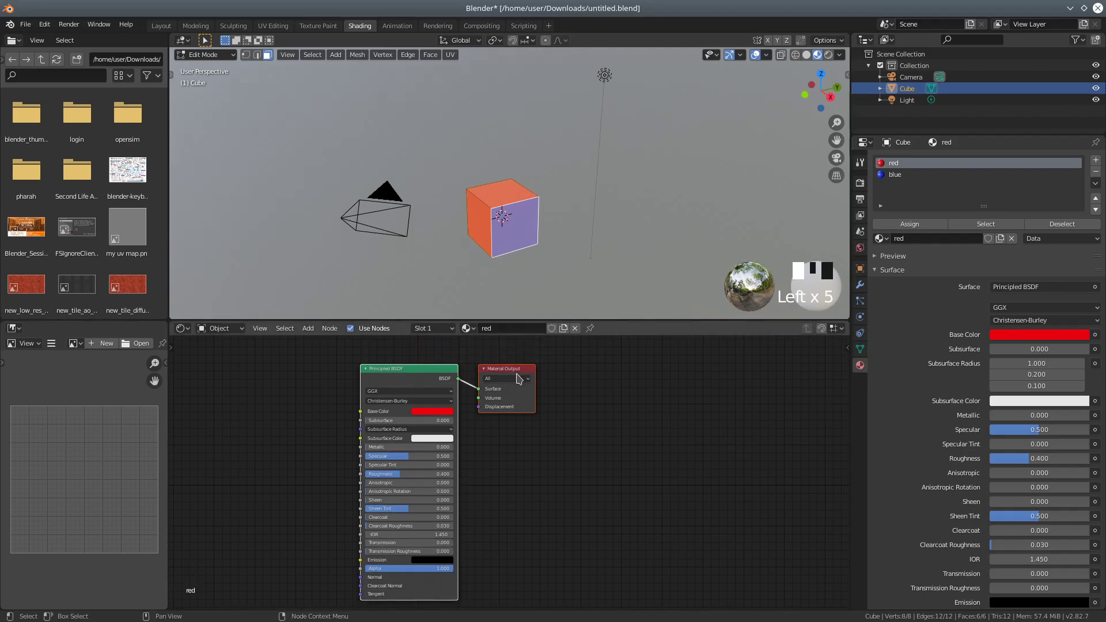
mouse_move(514, 372)
mouse_down()
mouse_move(545, 376)
mouse_move(520, 371)
mouse_up()
drag(420, 371, 396, 369)
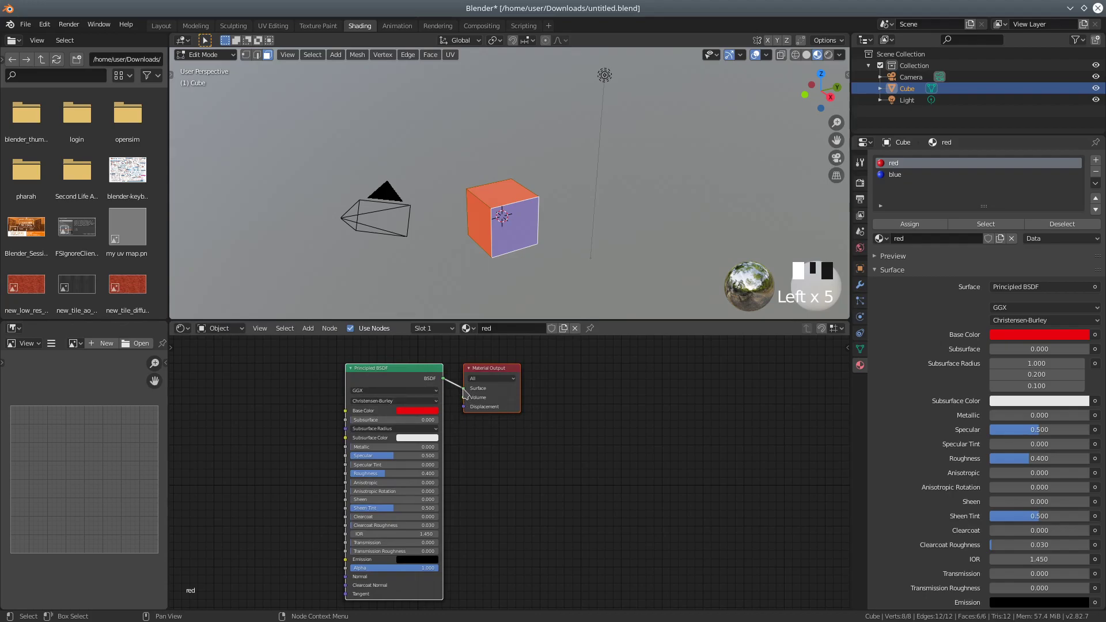
Step: Unlink the red material's Principled BSDF from the Material Output's Surface socket and link it again
drag(463, 390, 458, 391)
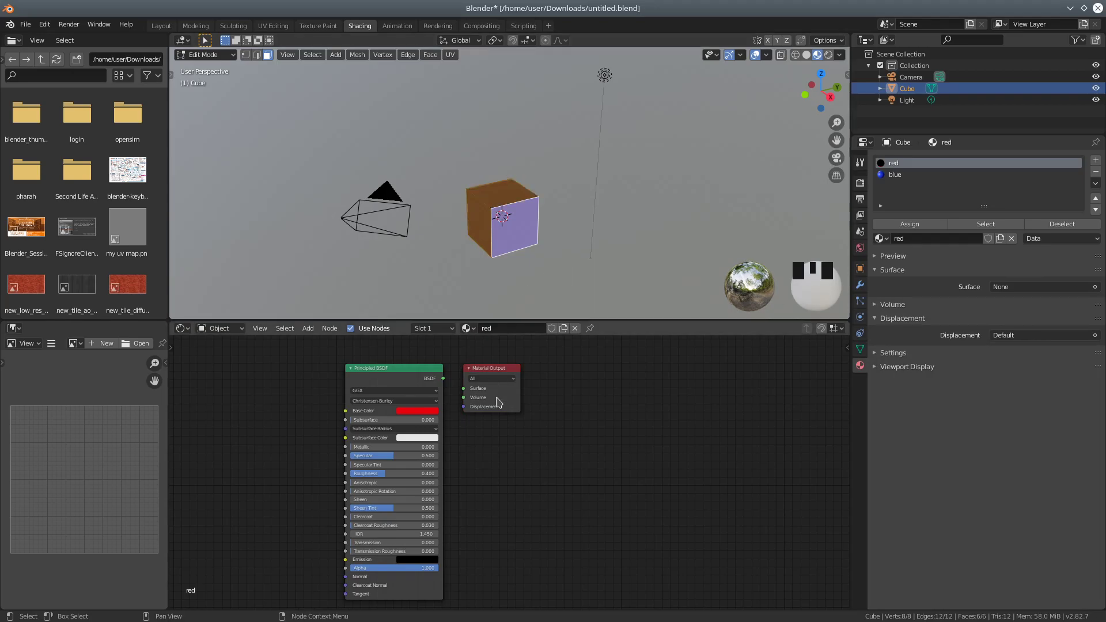
click(444, 383)
drag(463, 393, 463, 389)
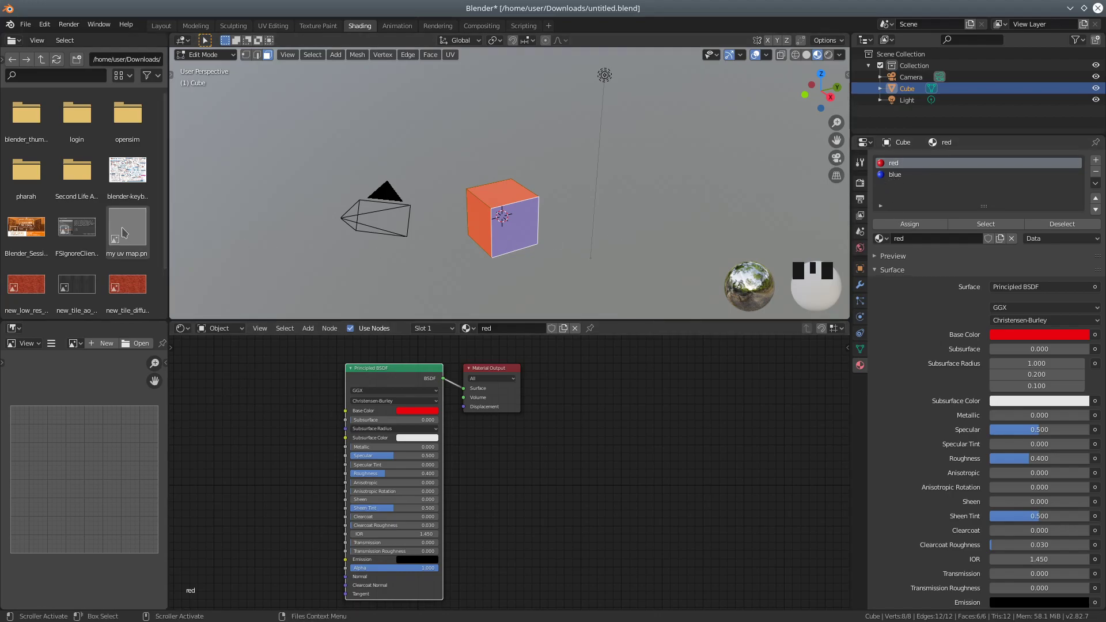
Step: Add "my uv map.png" as an unlinked image texture node in both the red and blue materials, placed beside the Material Output
drag(128, 231, 625, 423)
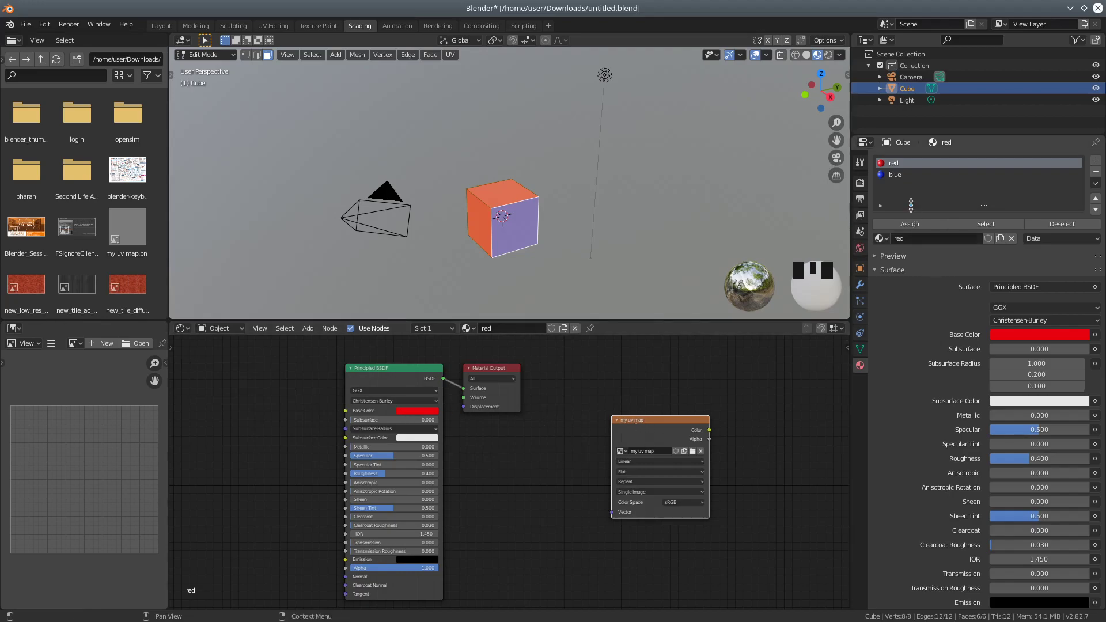
click(898, 176)
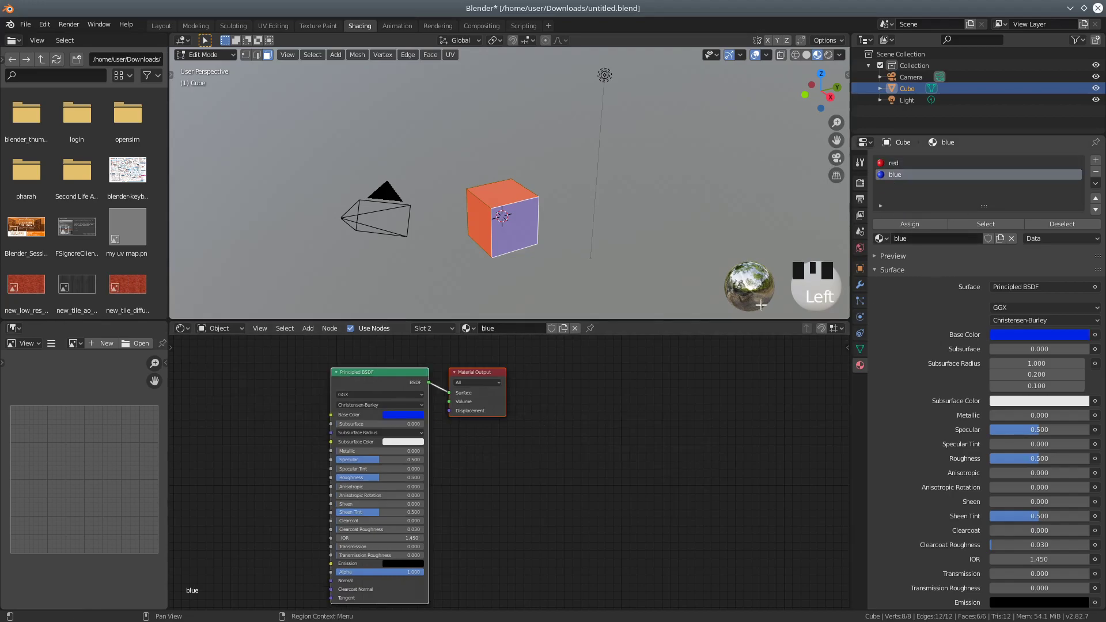
drag(138, 238, 581, 382)
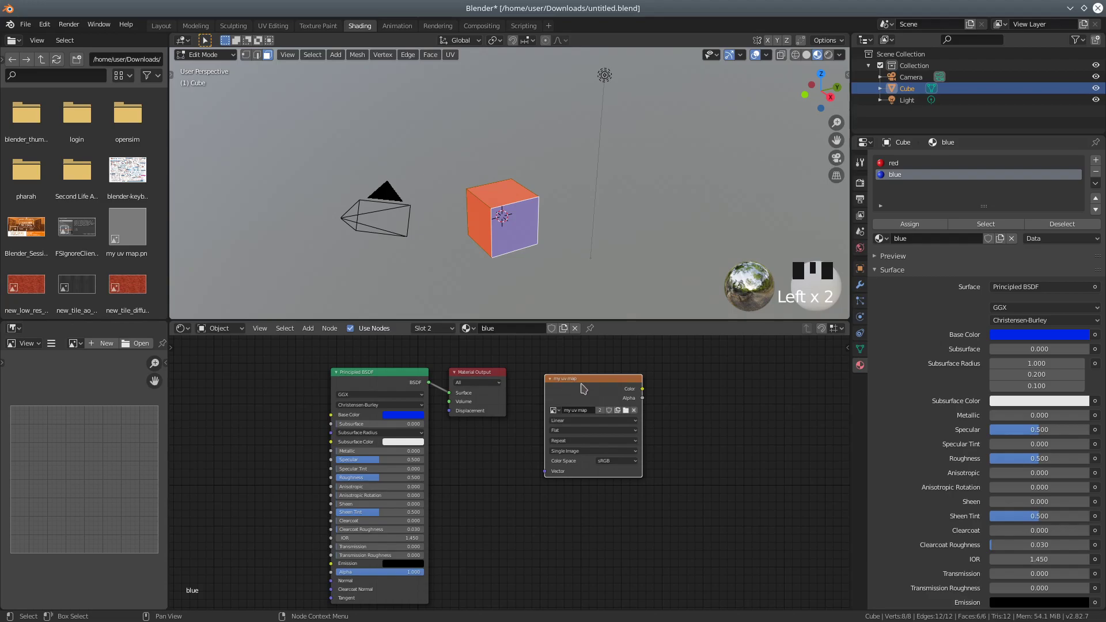
click(893, 162)
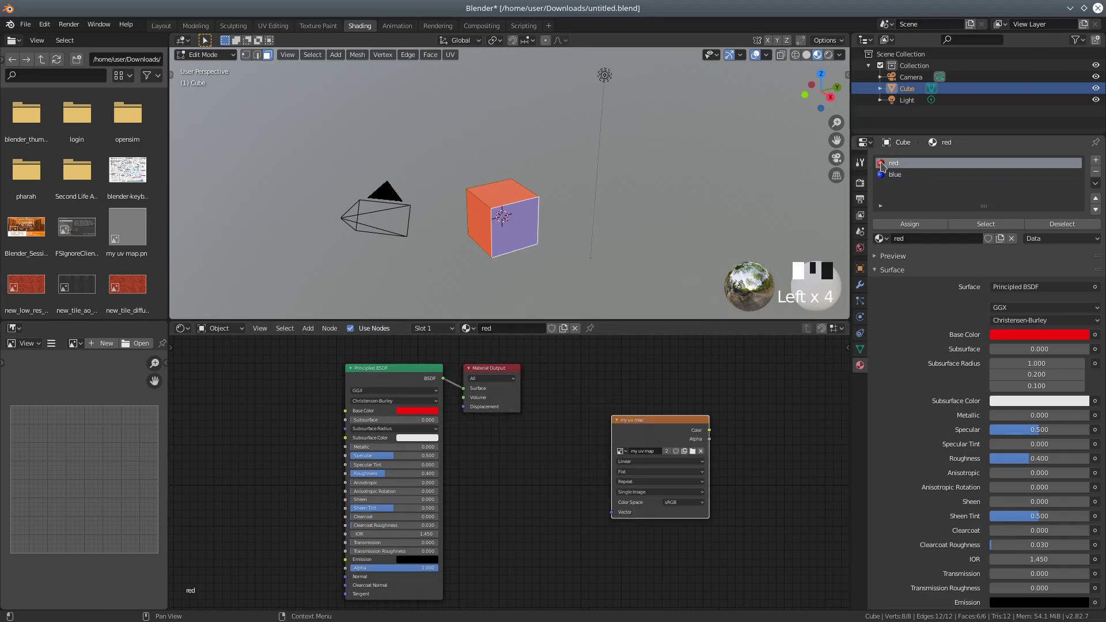
drag(657, 423, 593, 379)
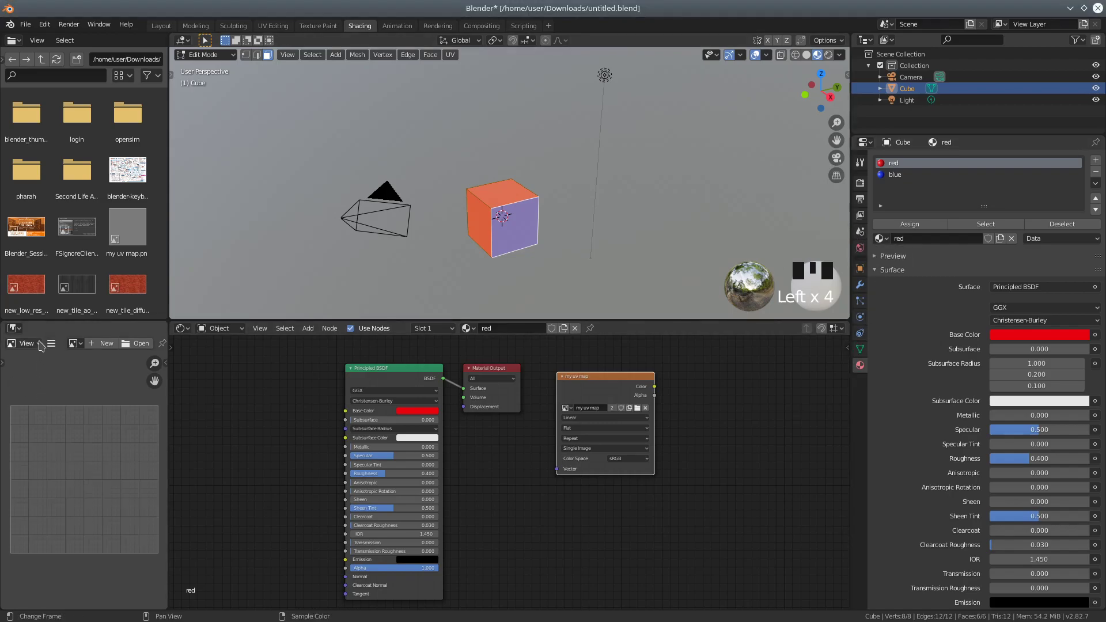
Step: Turn the image editor below the file browser into a UV Editor and fit the cube's whole UV layout in it
click(14, 328)
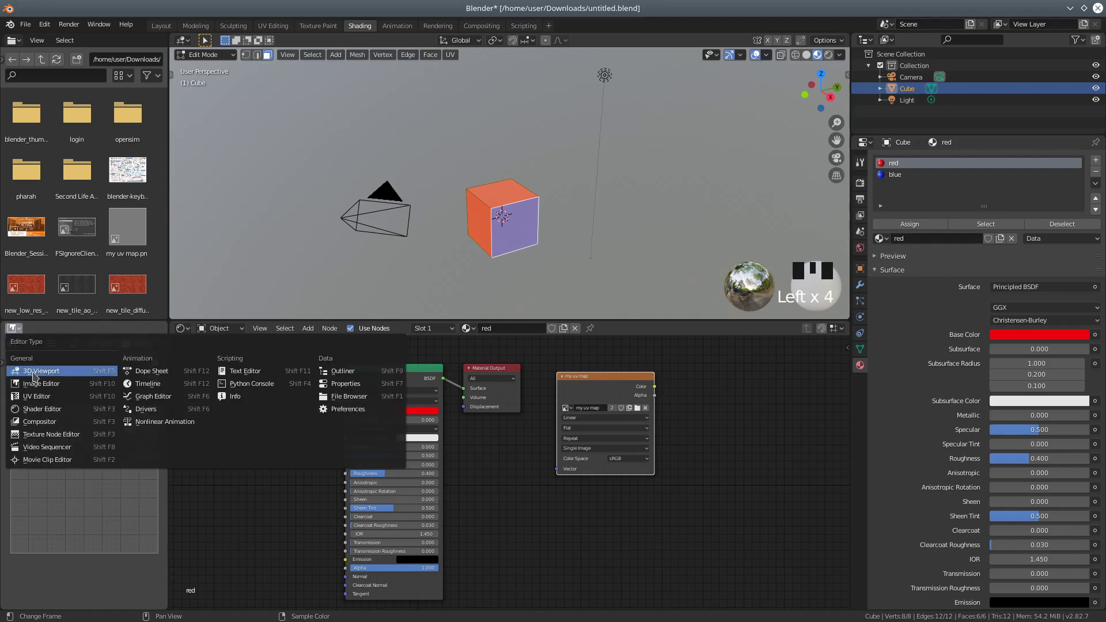
click(31, 396)
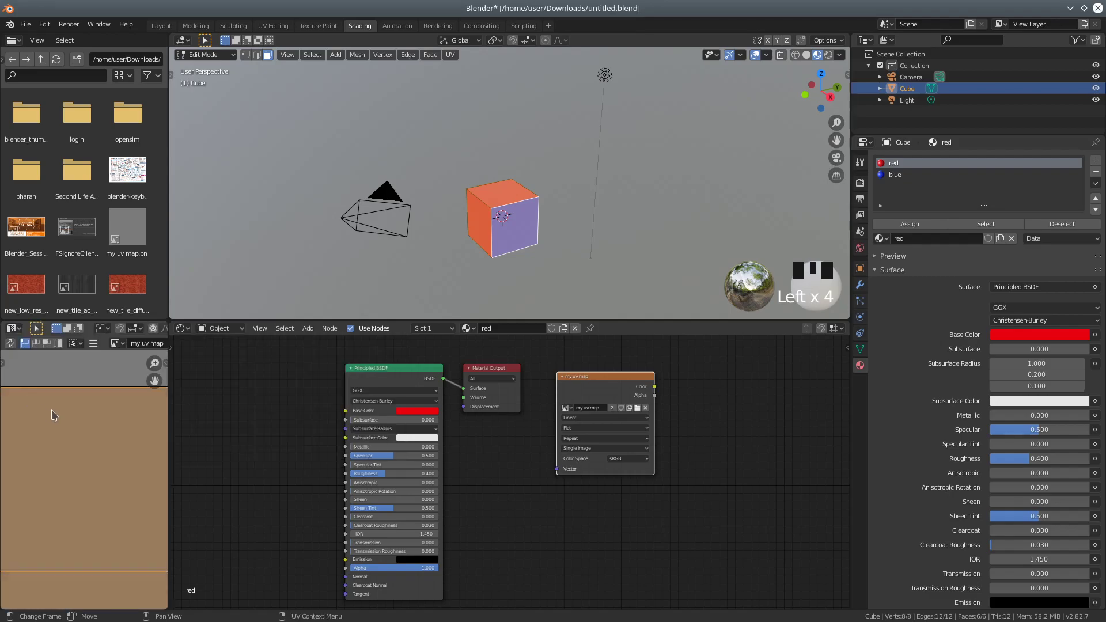
scroll(52, 432, down, 5)
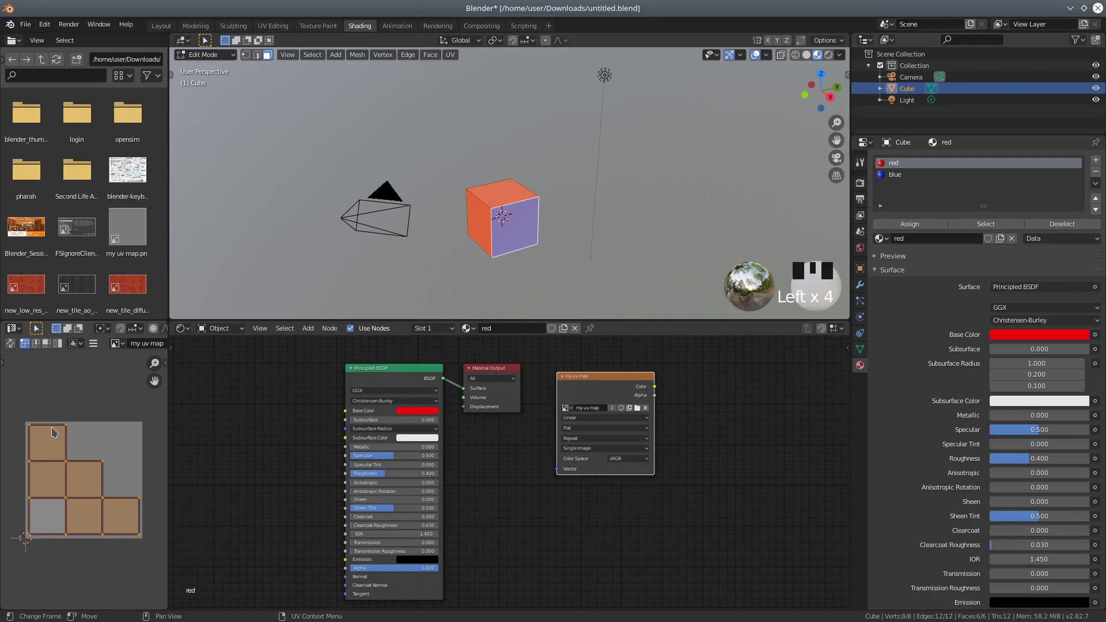
scroll(52, 433, up, 1)
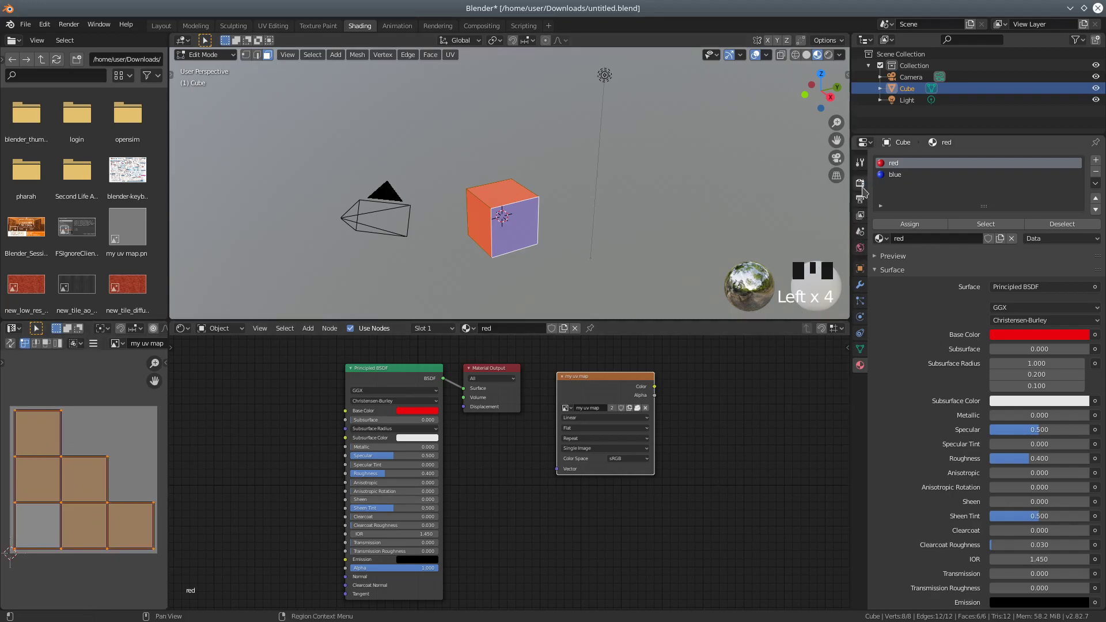
Step: In the render Bake settings, set the bake type to Diffuse and keep only the Color contribution, without Direct and Indirect
click(861, 184)
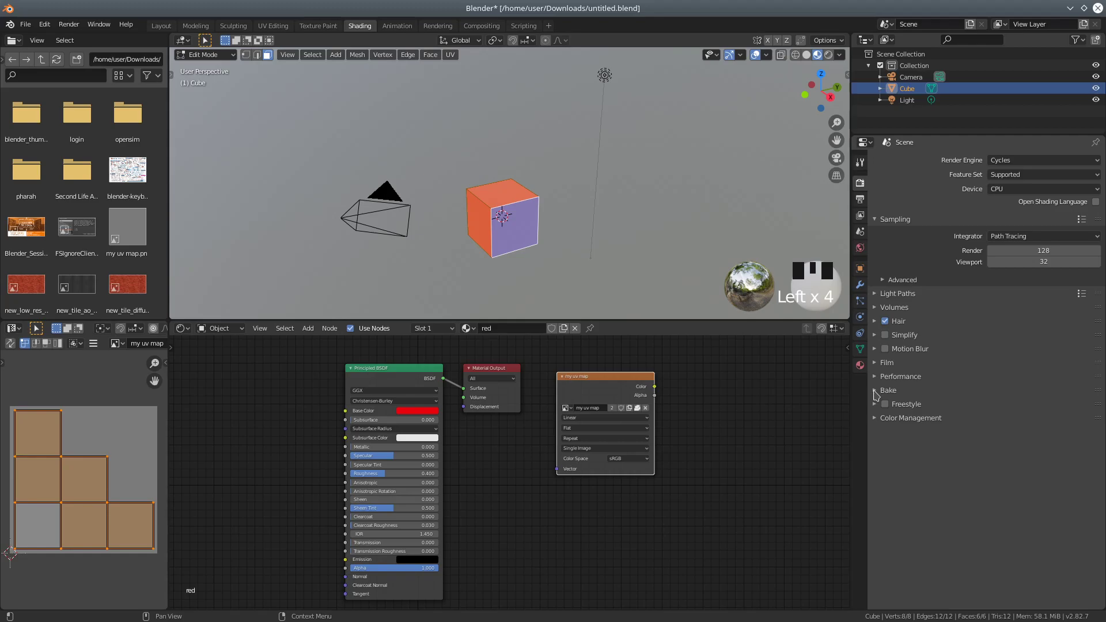
click(875, 392)
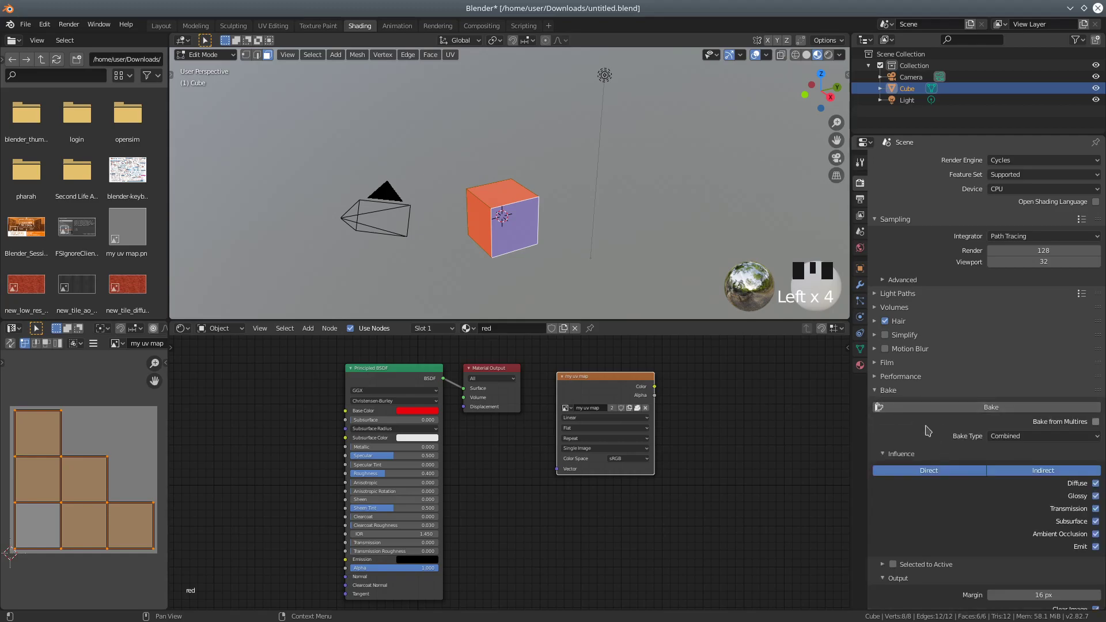
scroll(928, 429, down, 2)
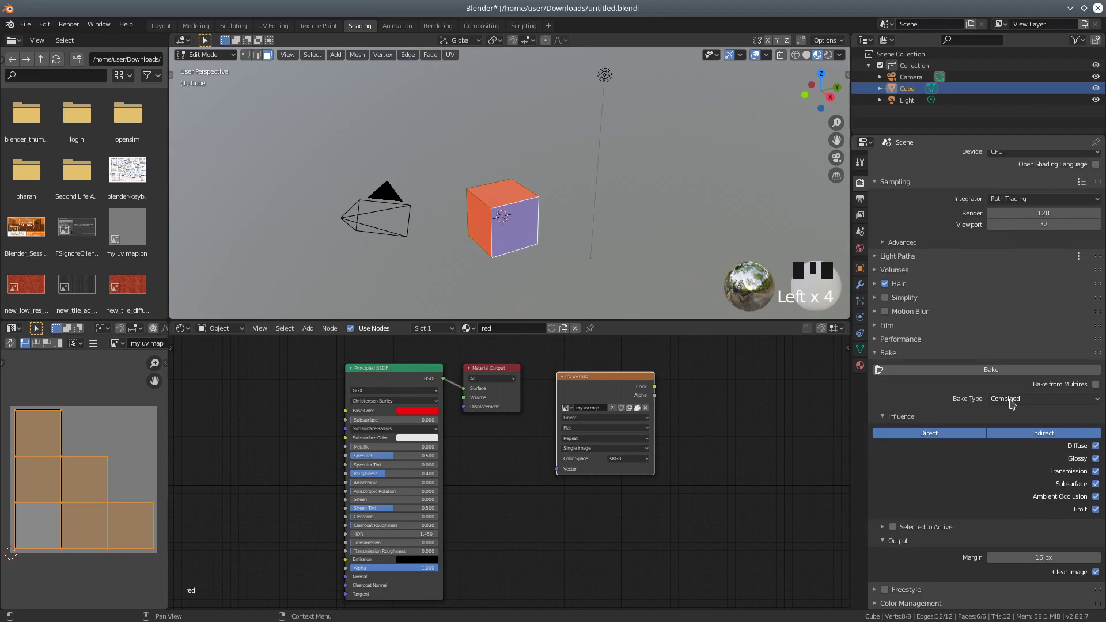
click(1011, 400)
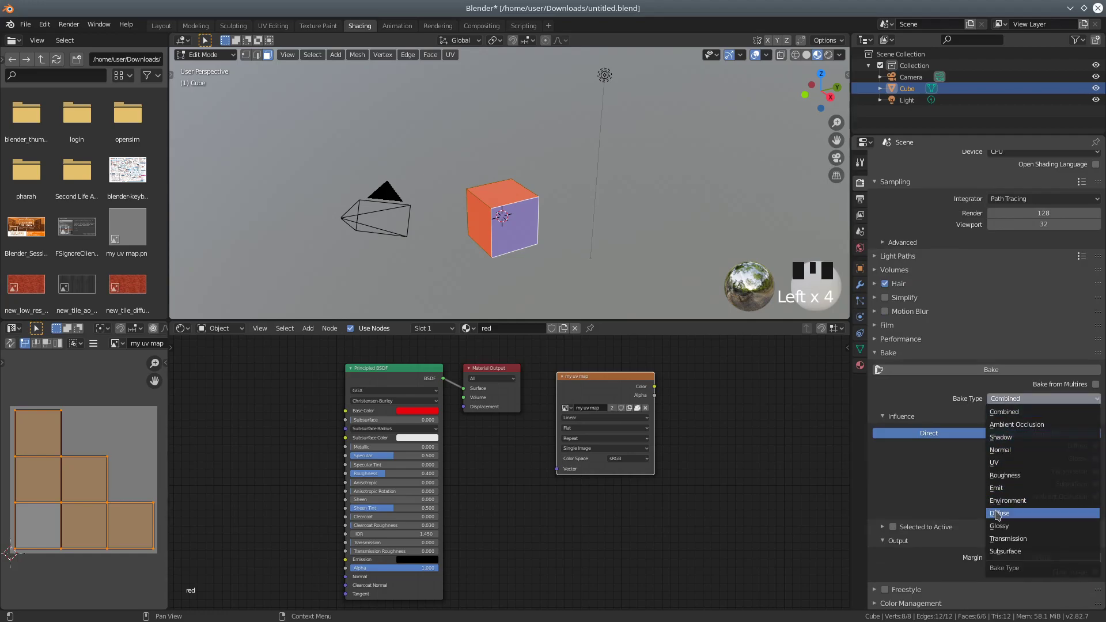
click(999, 515)
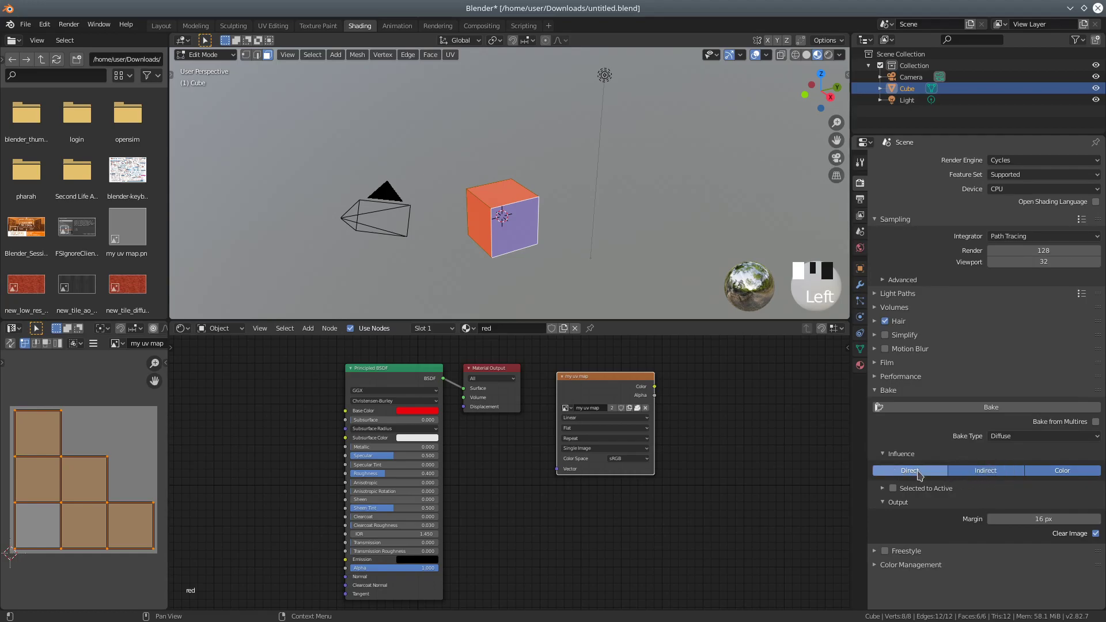
click(911, 476)
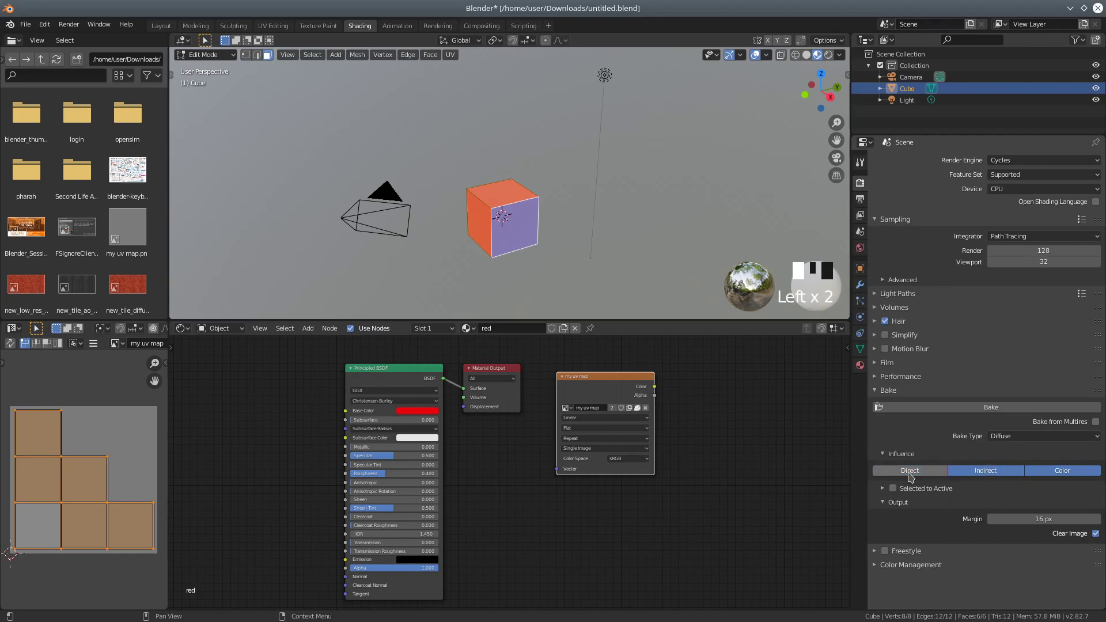
click(973, 472)
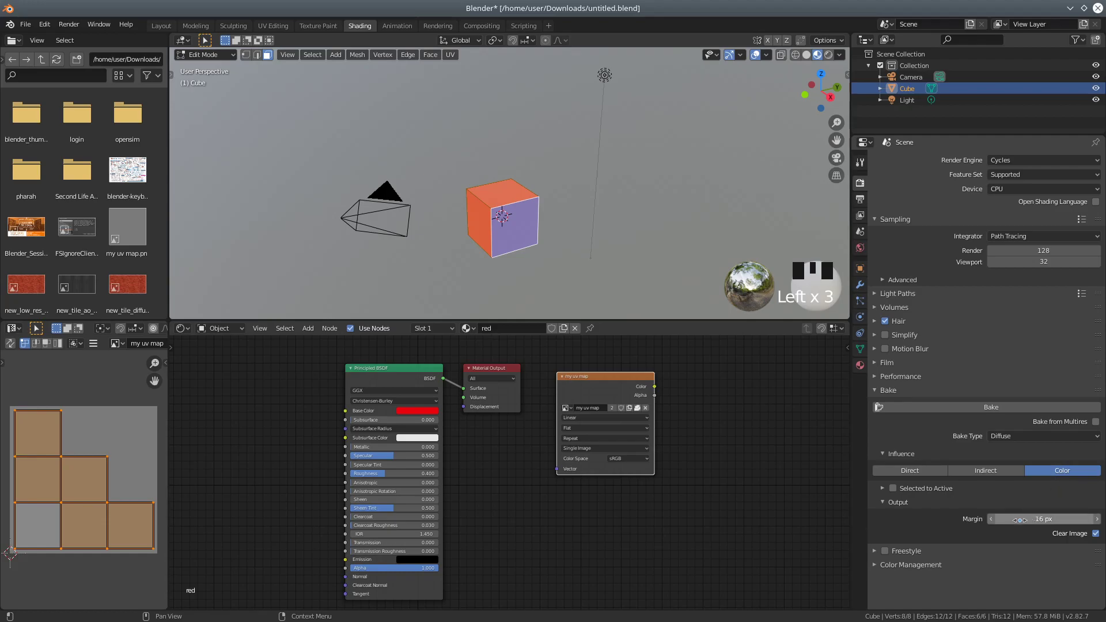
Step: Reduce the bake output margin to 1 px
click(992, 520)
click(992, 520)
click(992, 519)
click(992, 520)
click(992, 520)
click(992, 520)
click(992, 520)
click(992, 519)
click(992, 520)
click(992, 520)
click(992, 520)
click(992, 520)
click(992, 520)
click(992, 520)
click(992, 519)
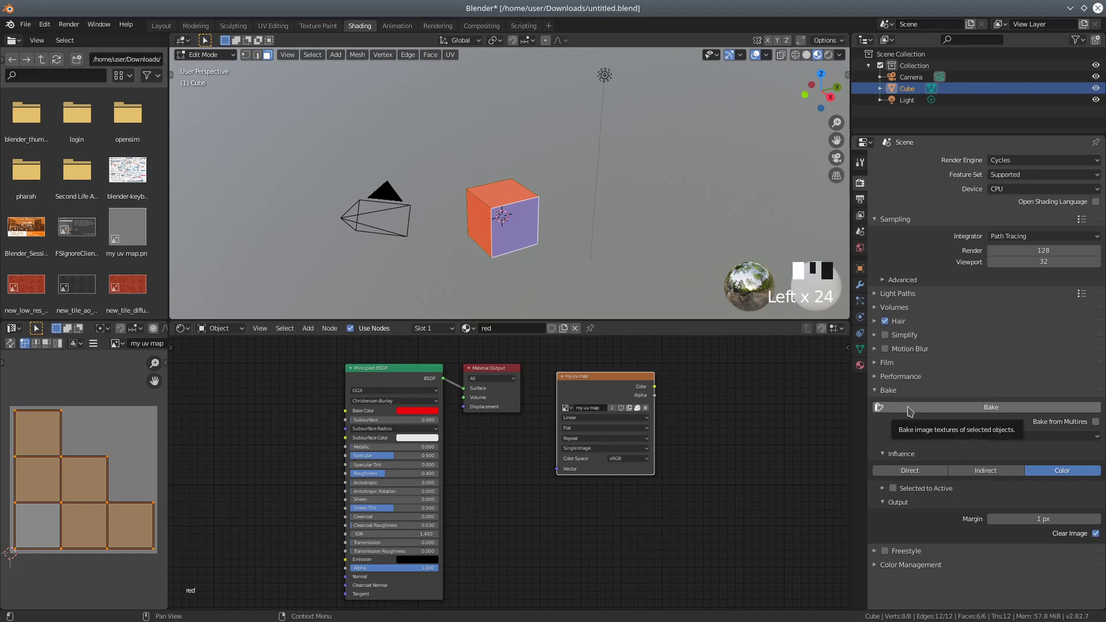
Step: Bake the cube's diffuse colors into the "my uv map" image and inspect the baked UV faces
click(909, 408)
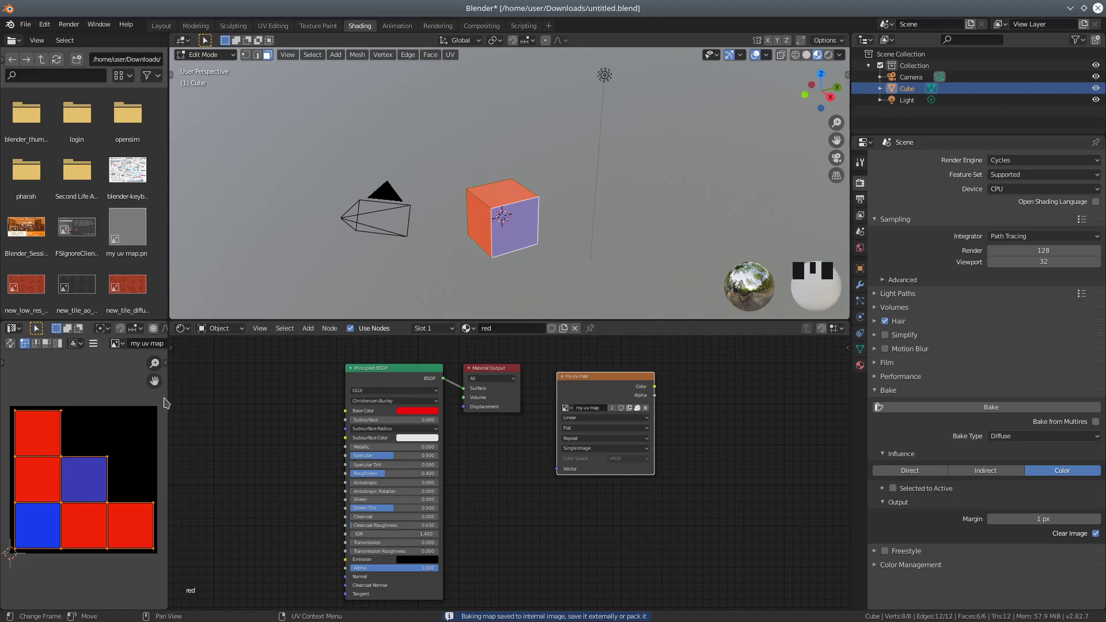
scroll(60, 511, up, 1)
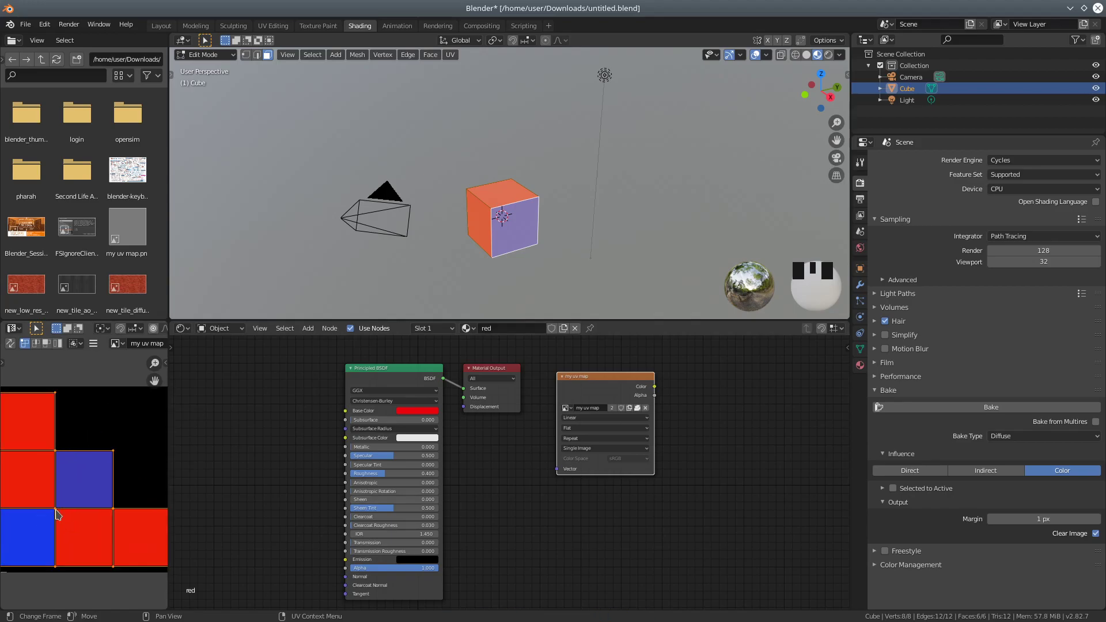
scroll(58, 514, down, 1)
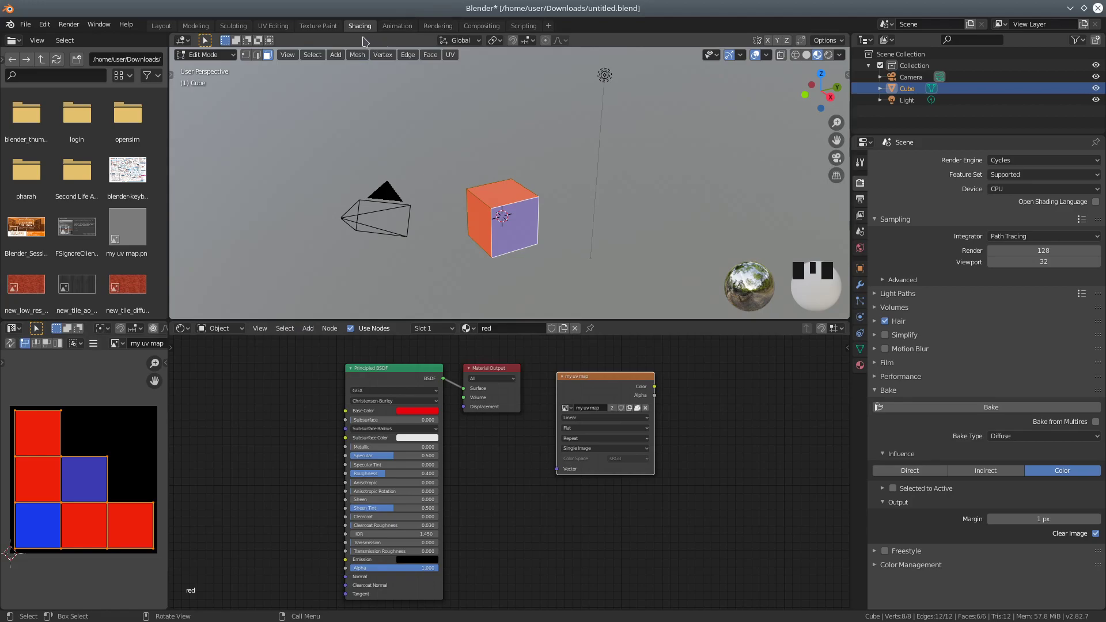
Step: Switch to the Layout workspace and turn its properties editor into a UV Editor showing the baked image
click(163, 26)
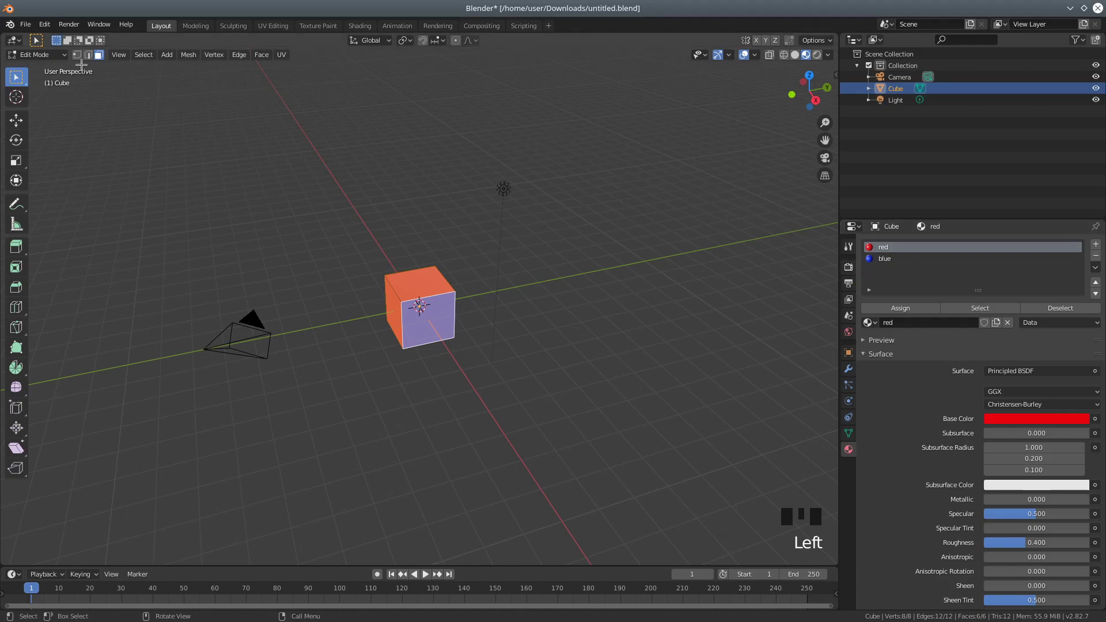
click(25, 25)
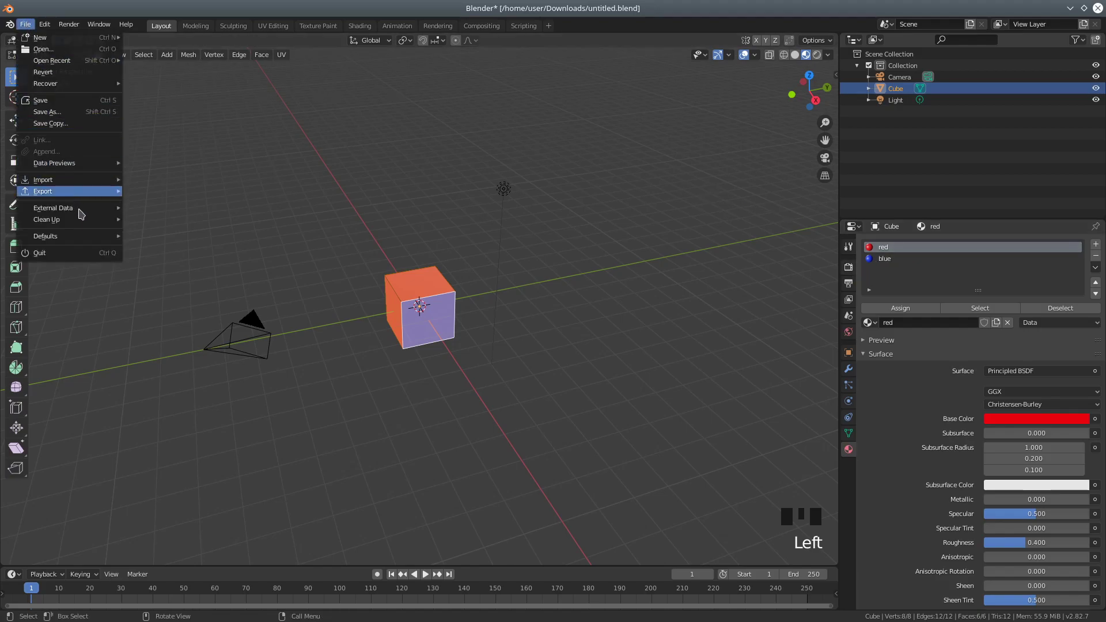
mouse_move(79, 213)
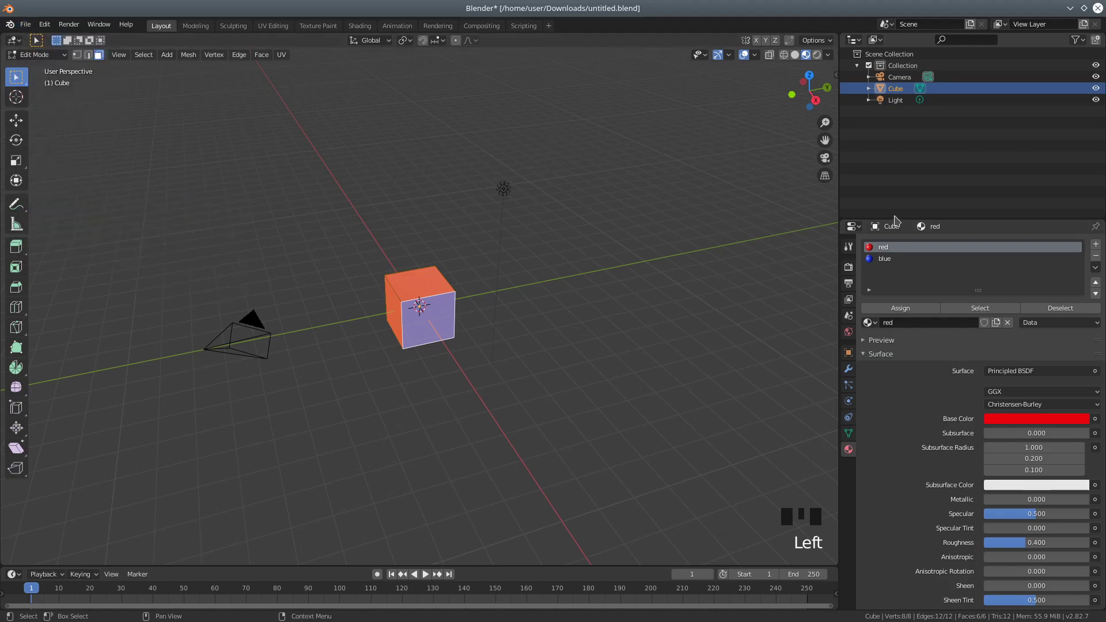
click(855, 226)
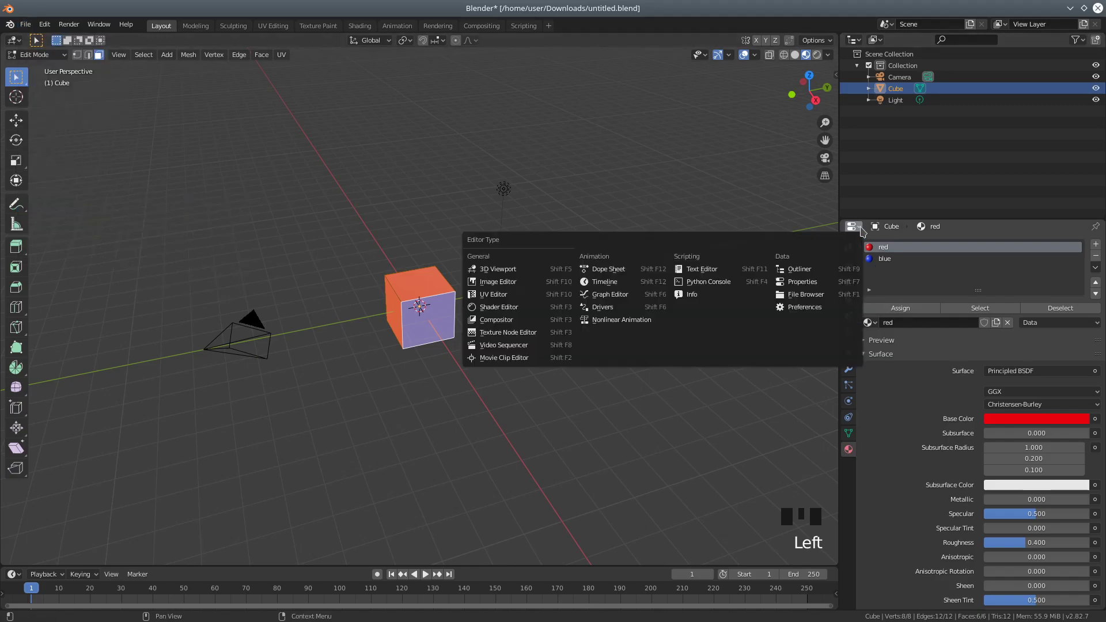
click(494, 294)
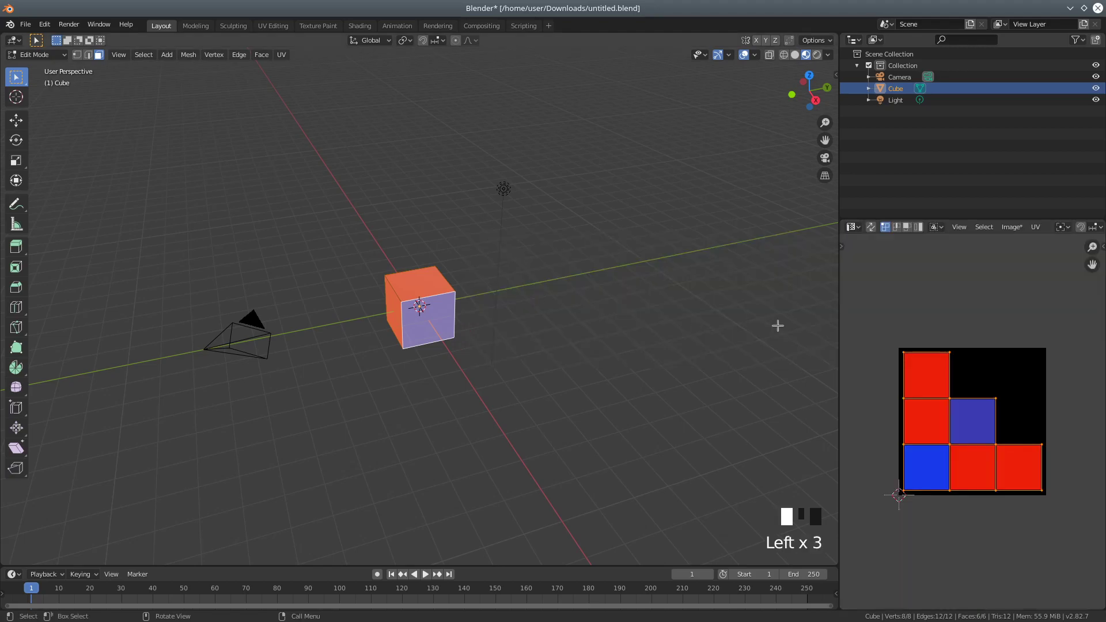
Step: Save the baked "my uv map" image to its existing file
click(1015, 231)
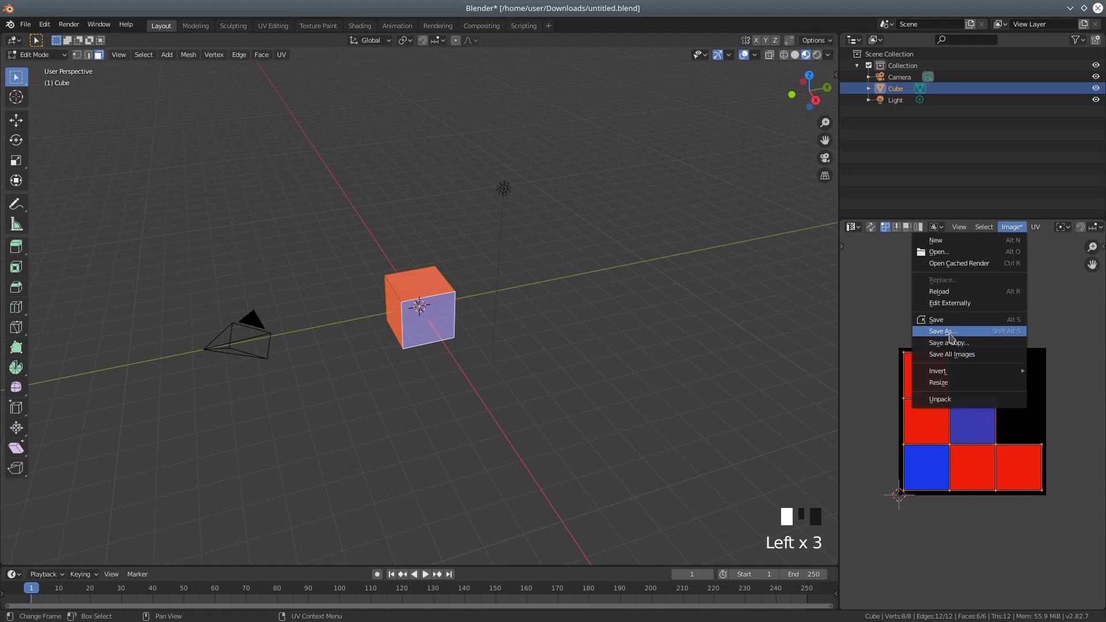
click(949, 323)
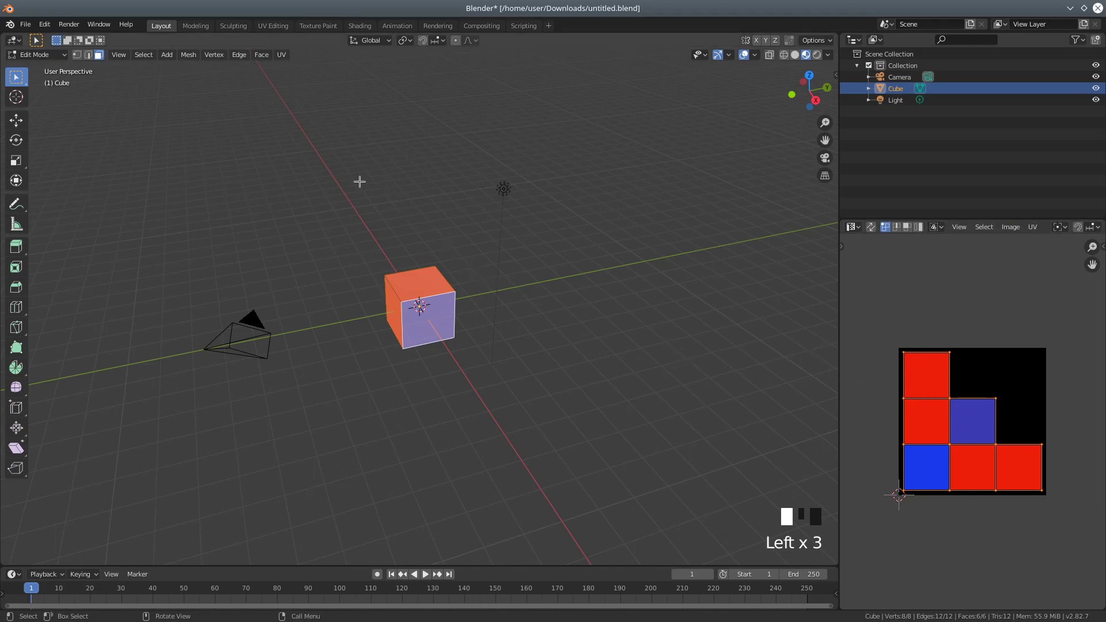
scroll(636, 342, down, 2)
scroll(636, 342, up, 2)
scroll(640, 343, up, 2)
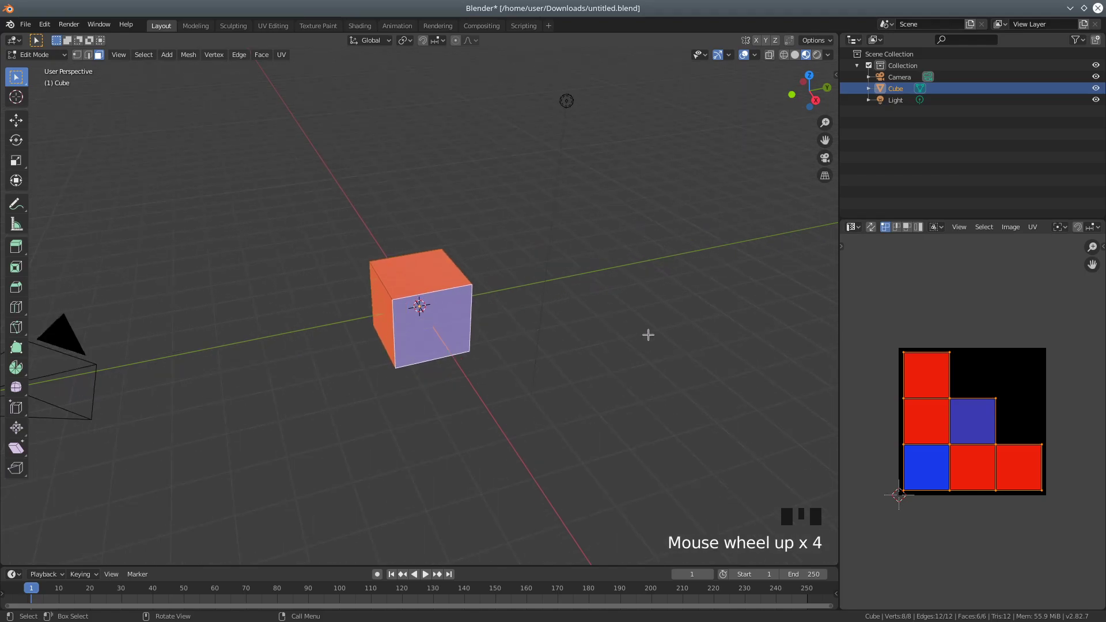